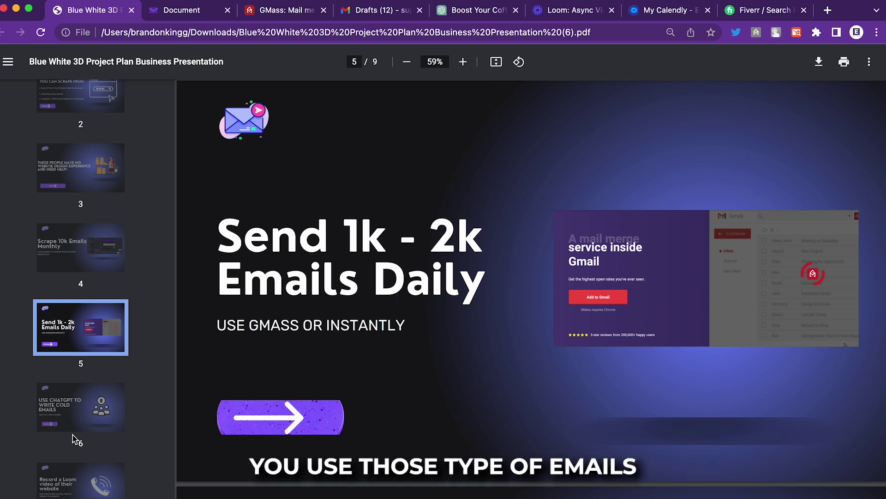
- Page through slides 6 to 9, ending on the Fiverr slide, then bring up the Fiverr results
left_click(80, 401)
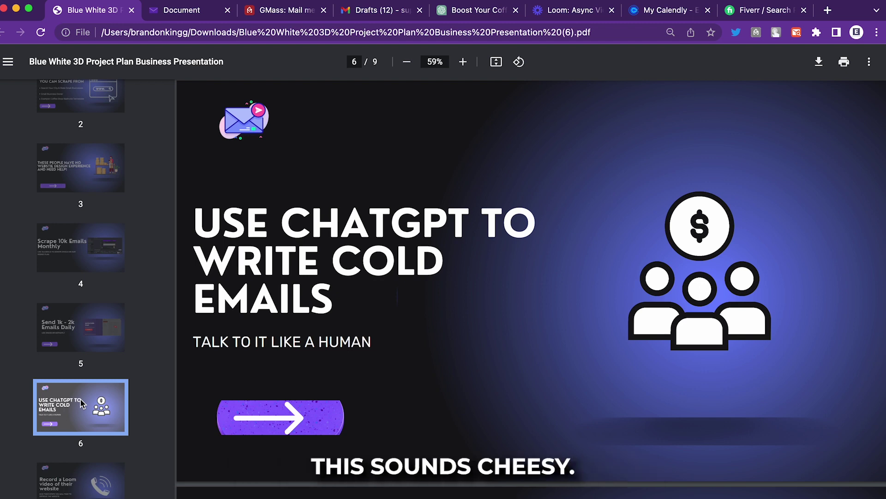
left_click(80, 480)
left_click(74, 434)
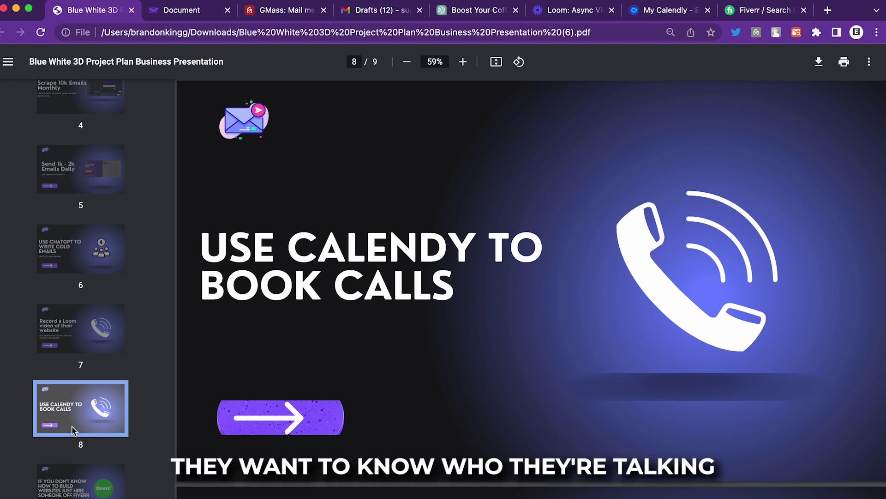
scroll(457, 383, "down", 7)
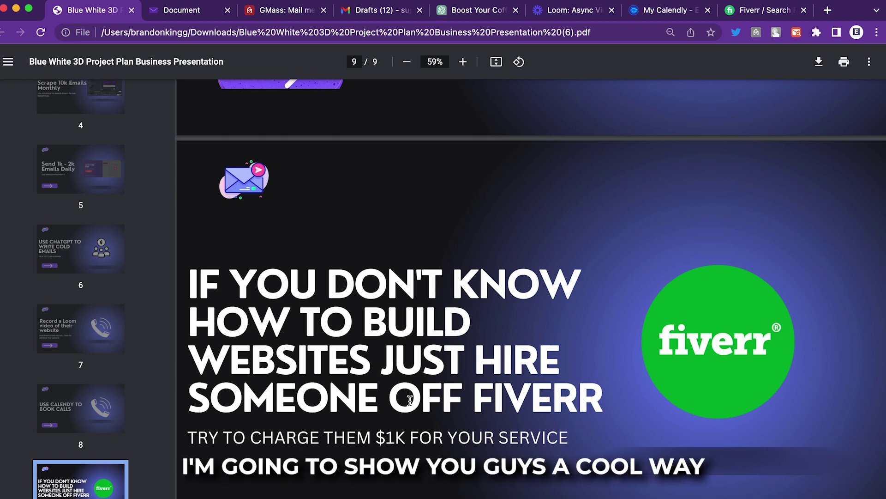
left_click(749, 10)
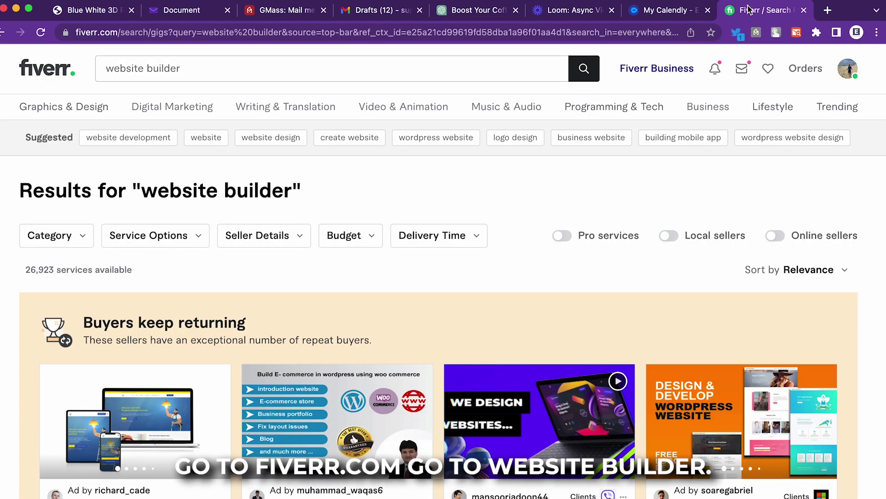
- Scroll through Fiverr's website builder gigs priced from $90, then return to the presentation
scroll(557, 414, "down", 6)
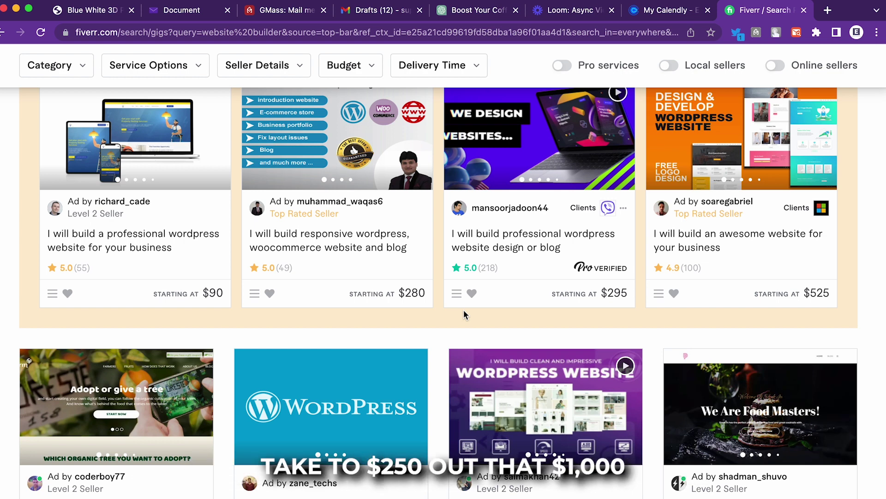
scroll(464, 311, "up", 6)
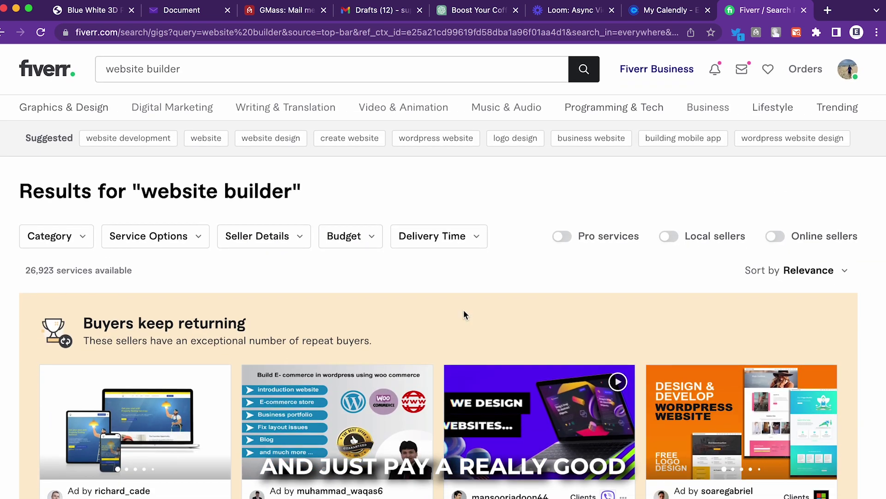
scroll(464, 315, "down", 4)
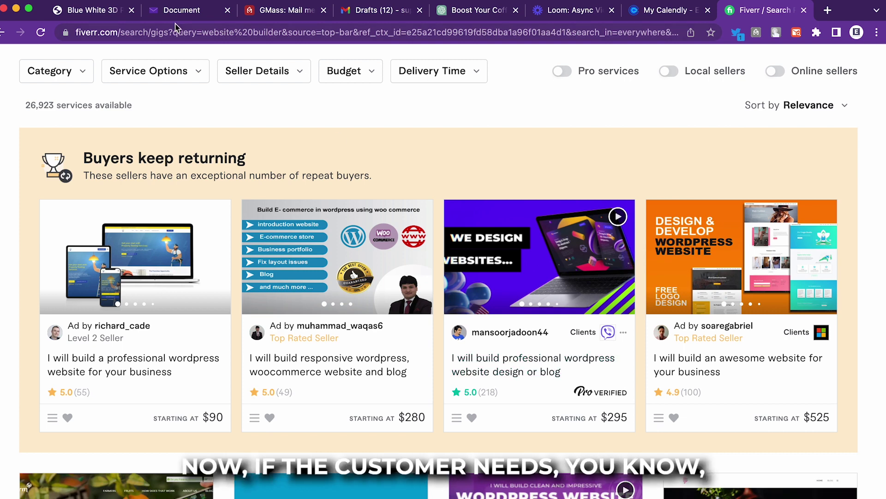
left_click(92, 11)
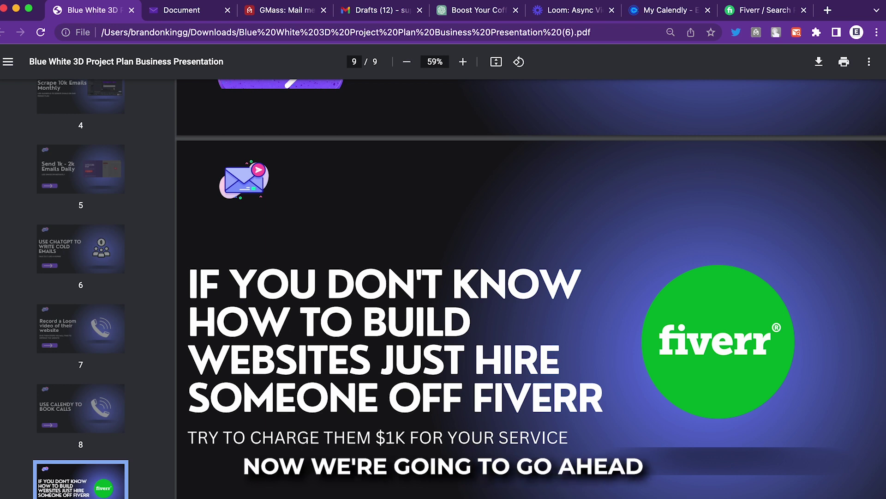
- Open the Facebook scraping results for the Nashville TN Coffee Shops leads in IGLeads
left_click(179, 7)
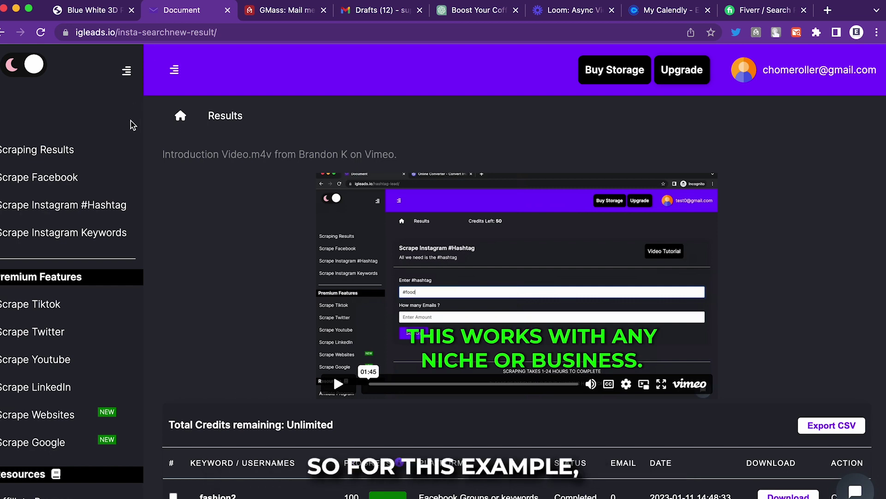
left_click(91, 177)
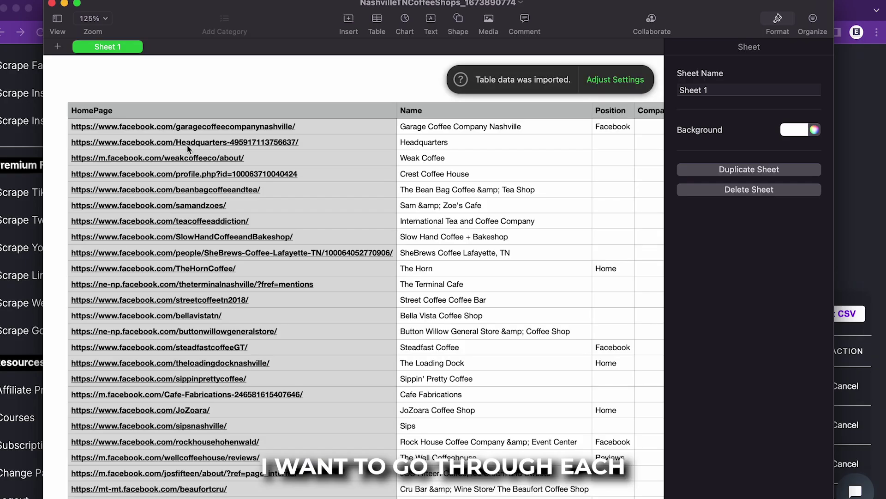
- Scan the lead table's columns, then open Garage Coffee Company Nashville's Facebook page
scroll(450, 252, "right", 10)
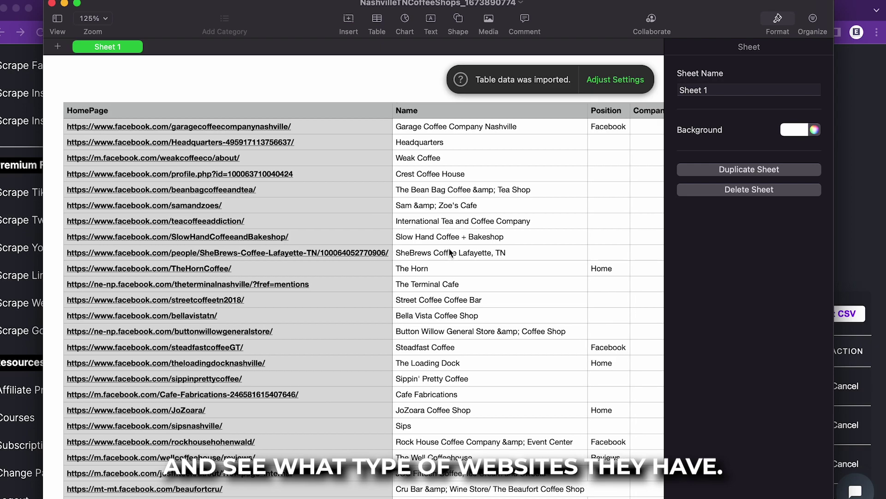
scroll(450, 252, "right", 10)
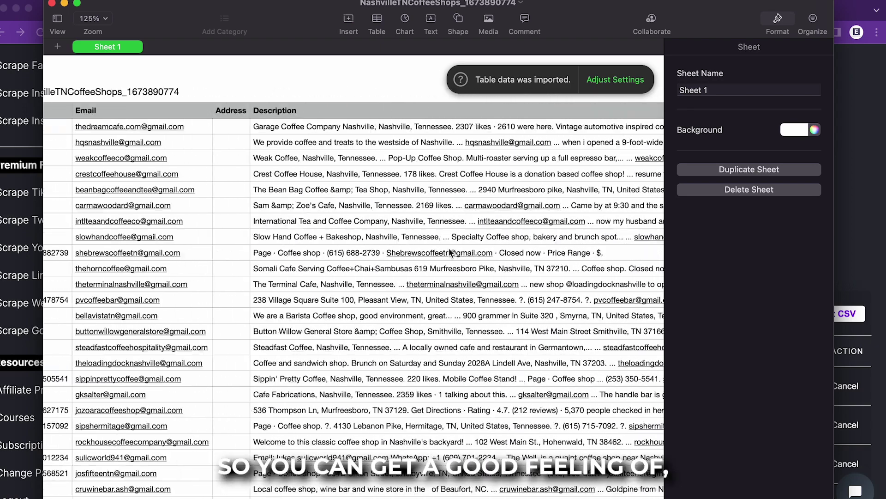
scroll(450, 249, "left", 20)
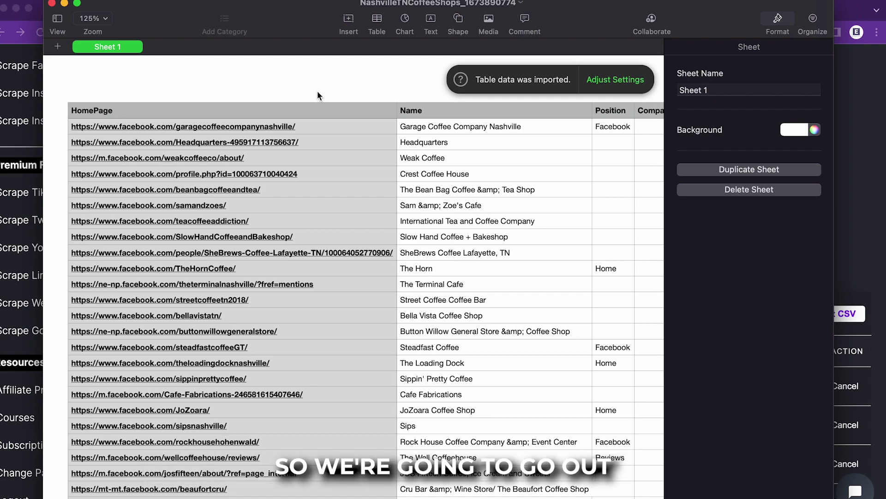
scroll(318, 91, "right", 1)
left_click(252, 127)
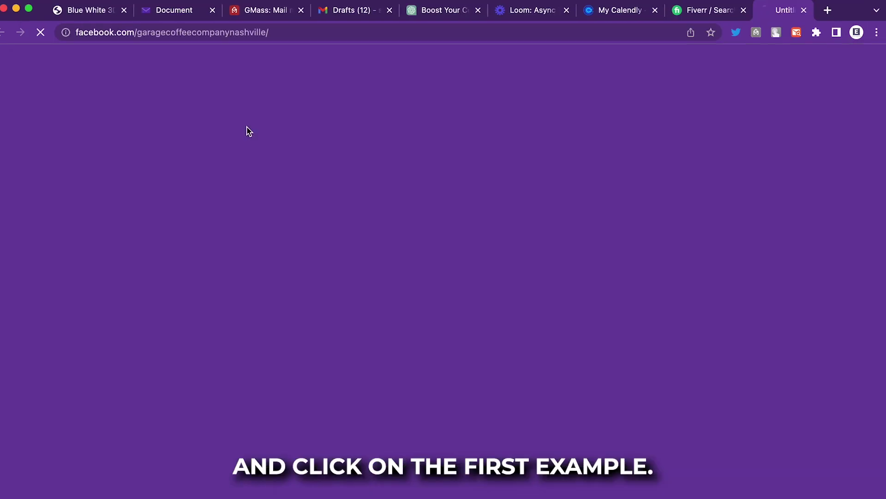
- Follow the website link in Garage Coffee Company Nashville's Facebook Intro
scroll(57, 298, "down", 5)
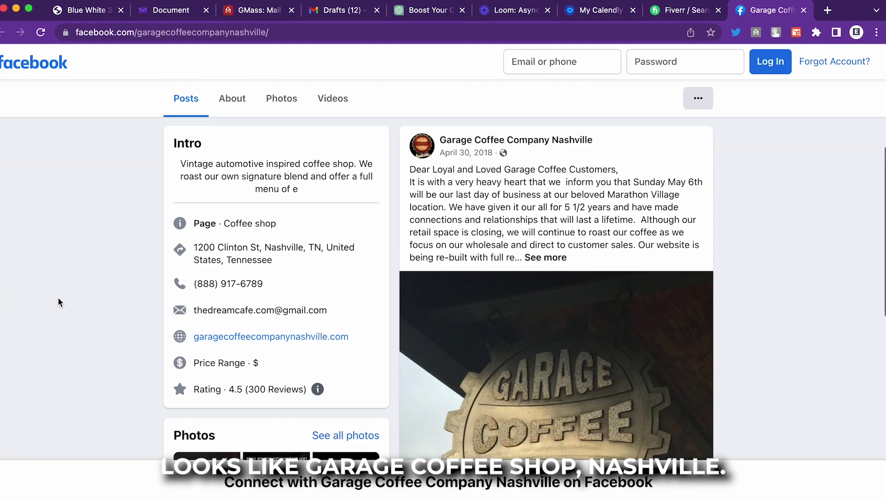
scroll(57, 297, "up", 2)
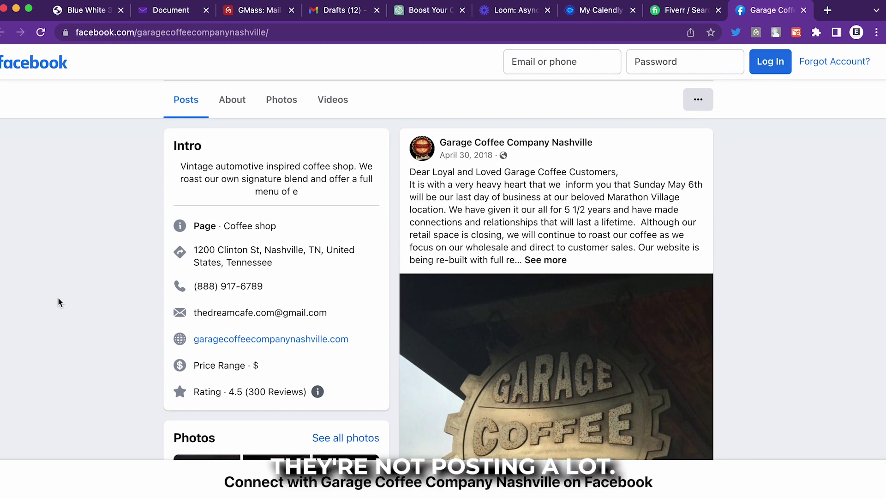
left_click(301, 340)
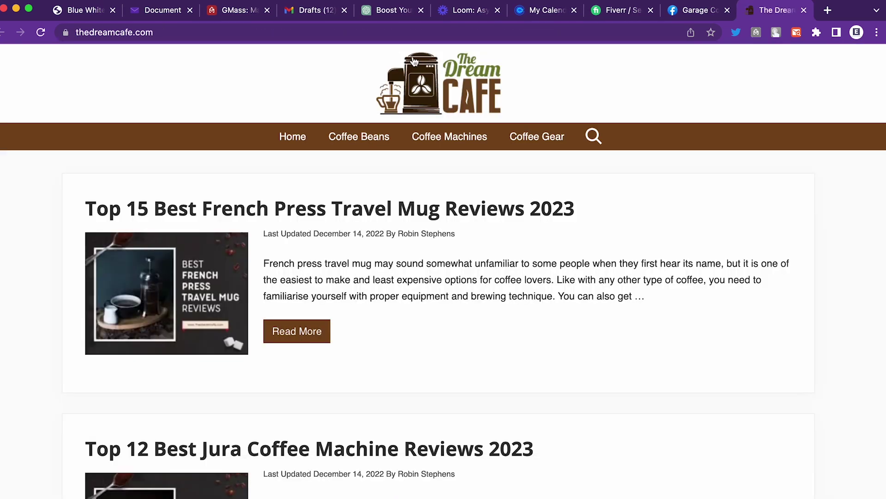
- Browse The Dream Cafe's Coffee Beans, Coffee Machines and Coffee Gear pages, and move its tab beside Loom
left_click(353, 137)
left_click(419, 146)
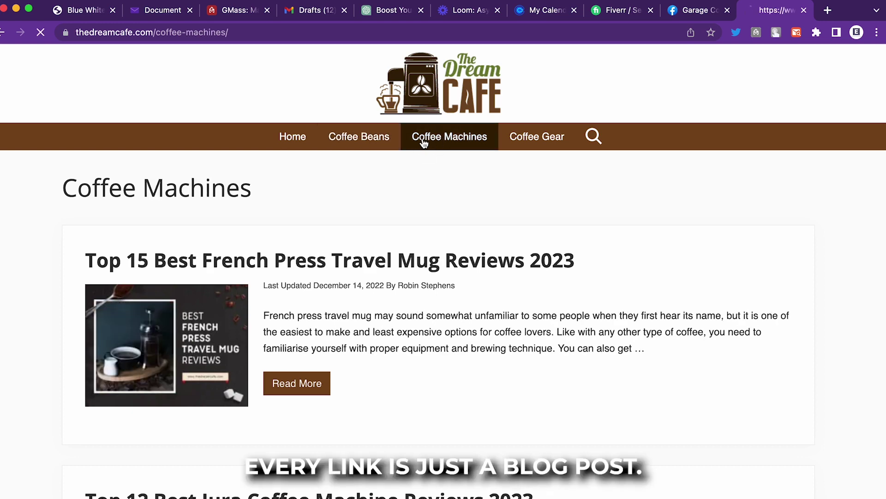
left_click(514, 147)
left_click(306, 139)
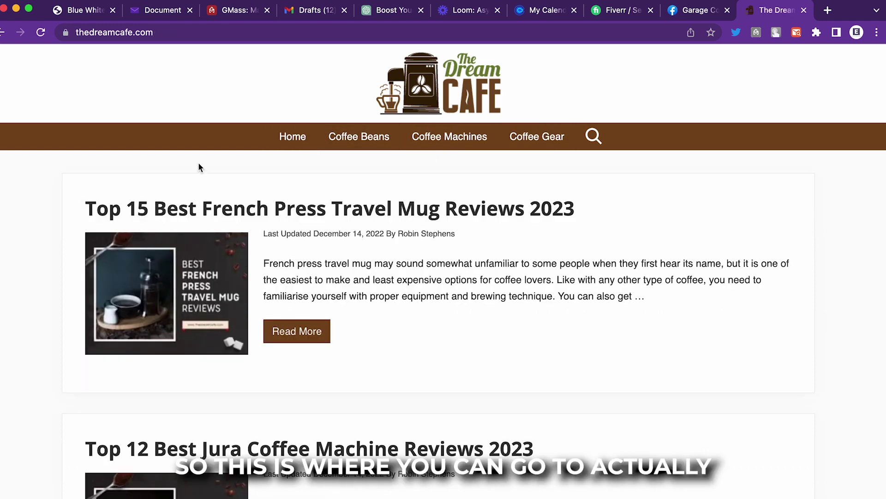
left_click_drag(762, 13, 540, 13)
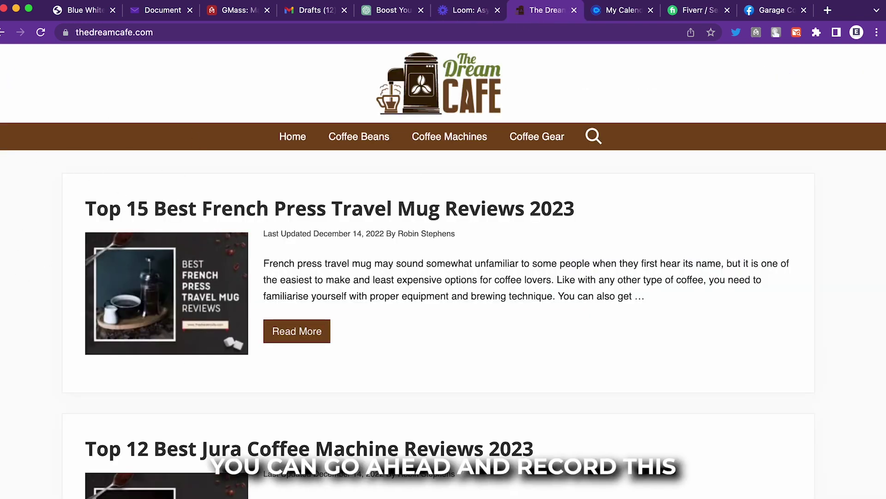
- Revisit the Coffee Beans and Coffee Machines pages, then switch to Loom's homepage
scroll(55, 258, "down", 1)
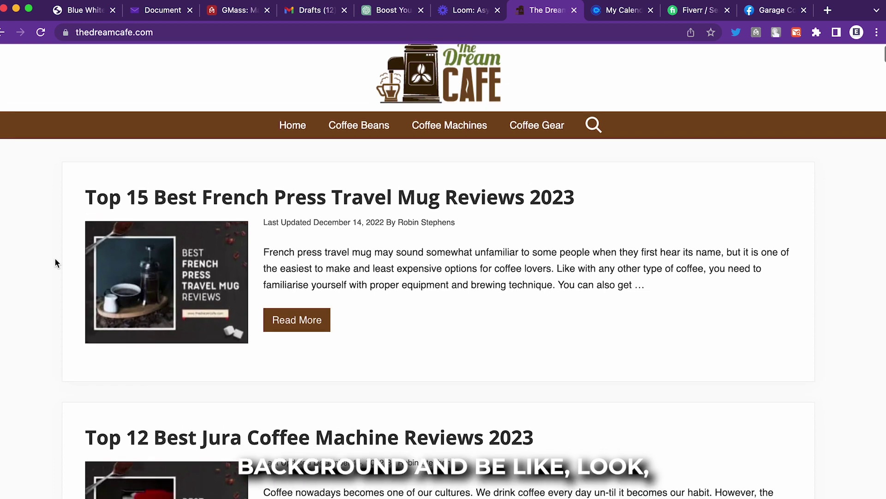
scroll(54, 259, "up", 1)
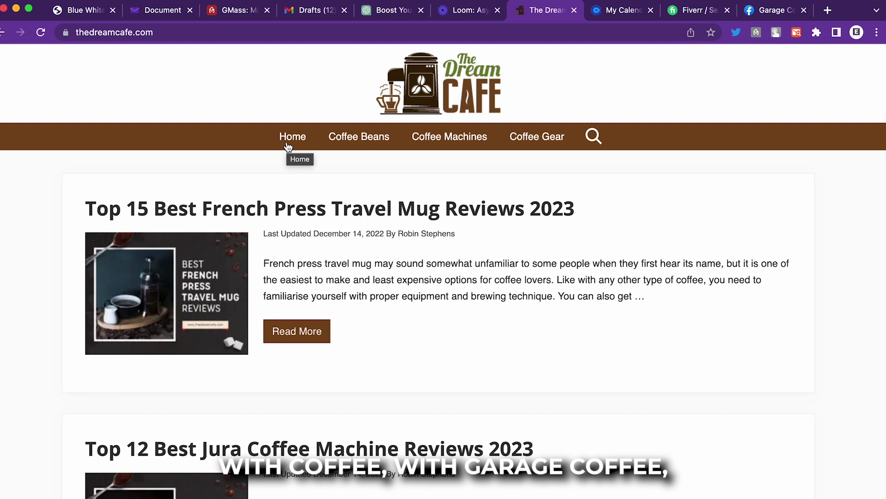
left_click(387, 147)
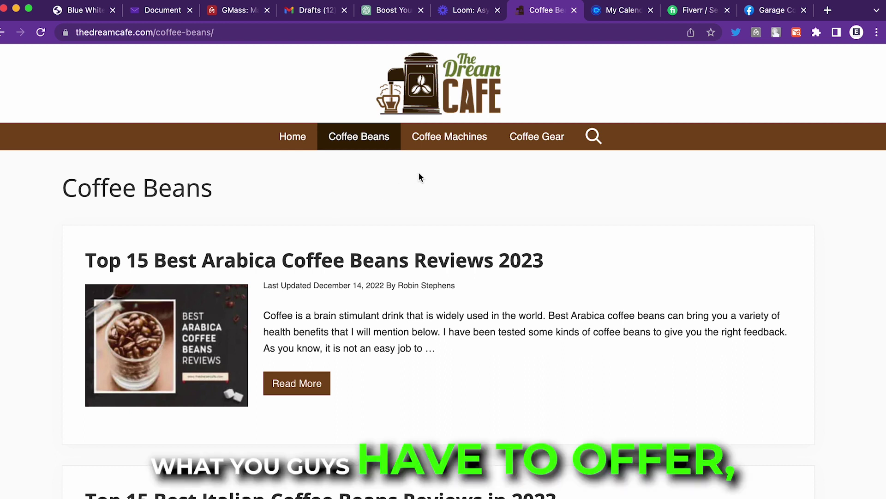
left_click(421, 141)
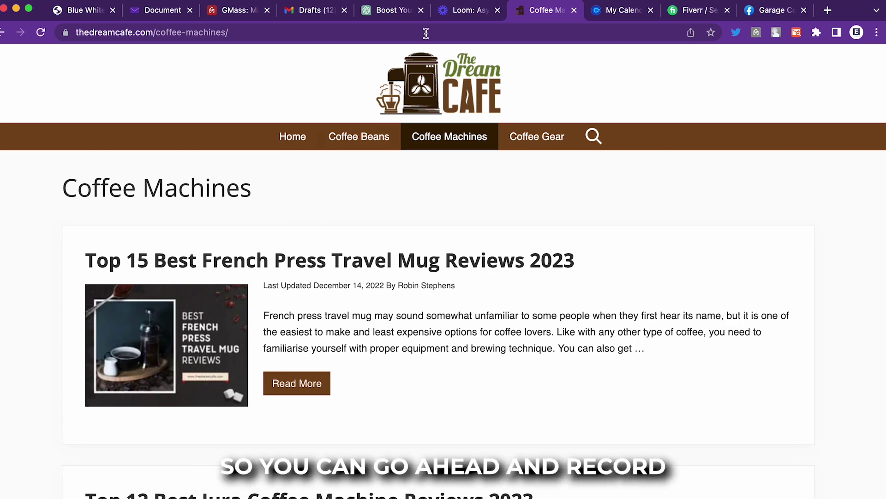
left_click(463, 16)
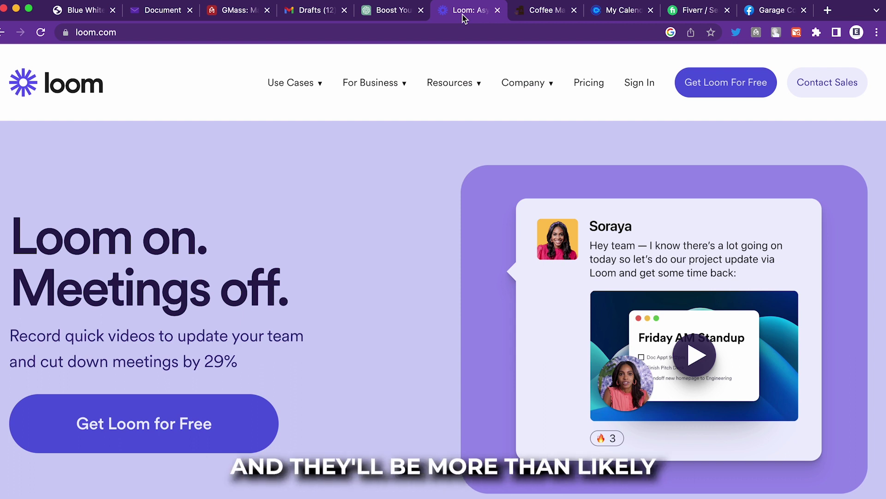
- Switch from Loom to the GMass tab on the way to Google Sheets
left_click(235, 9)
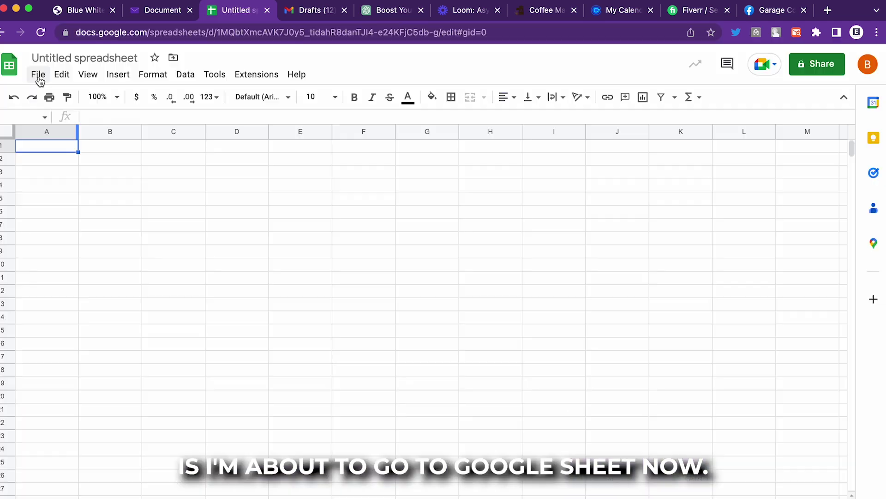
- Delete the Position column so the lead sheet keeps only Name and Email, then go to Gmail Drafts
left_click(38, 75)
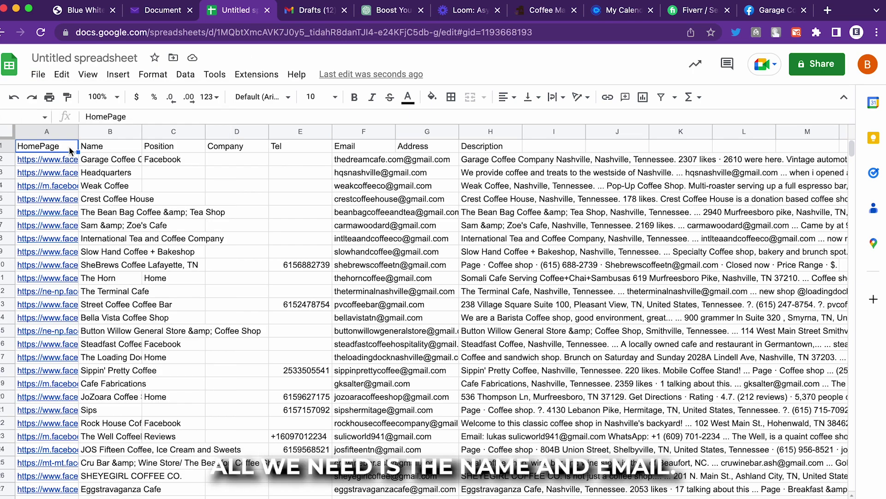
right_click(43, 131)
left_click(95, 273)
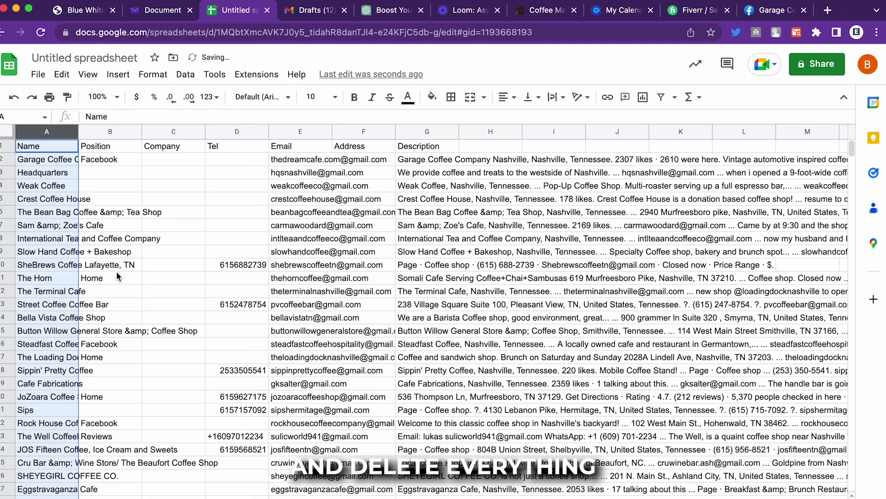
right_click(102, 131)
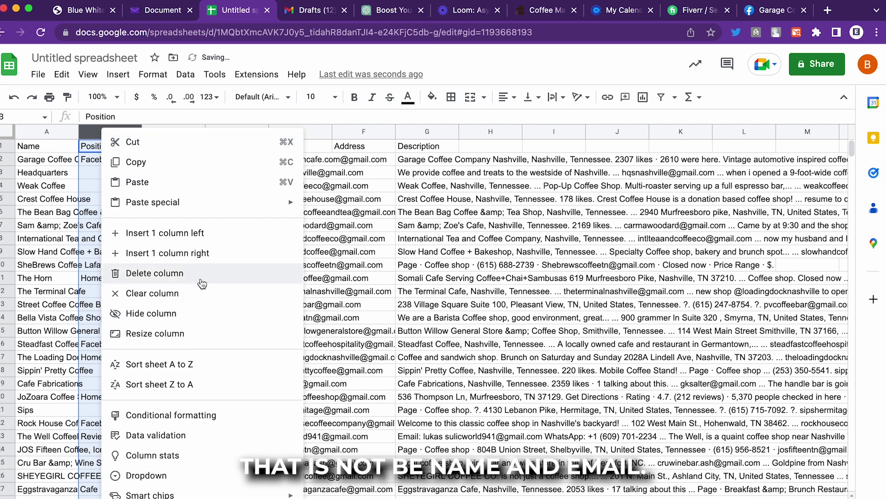
left_click(185, 272)
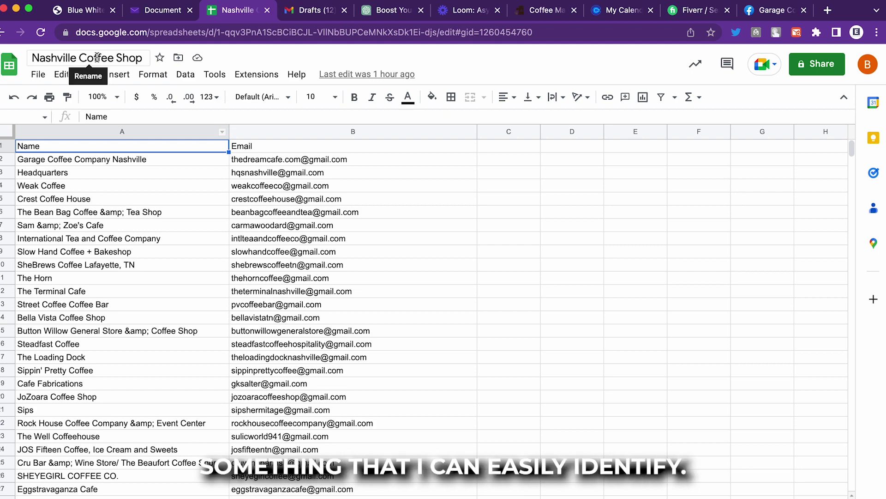
left_click(318, 7)
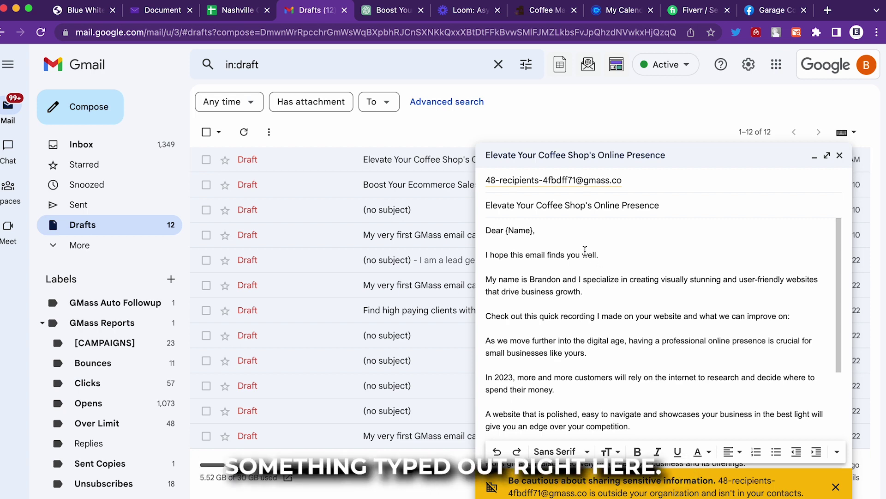
- Read through the 'Elevate Your Coffee Shop's Online Presence' draft, then switch to ChatGPT
scroll(584, 251, "down", 5)
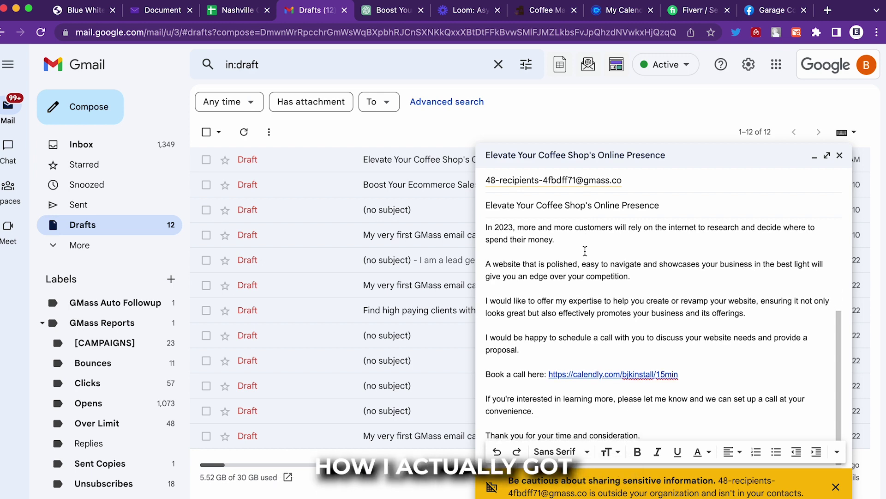
scroll(584, 251, "up", 5)
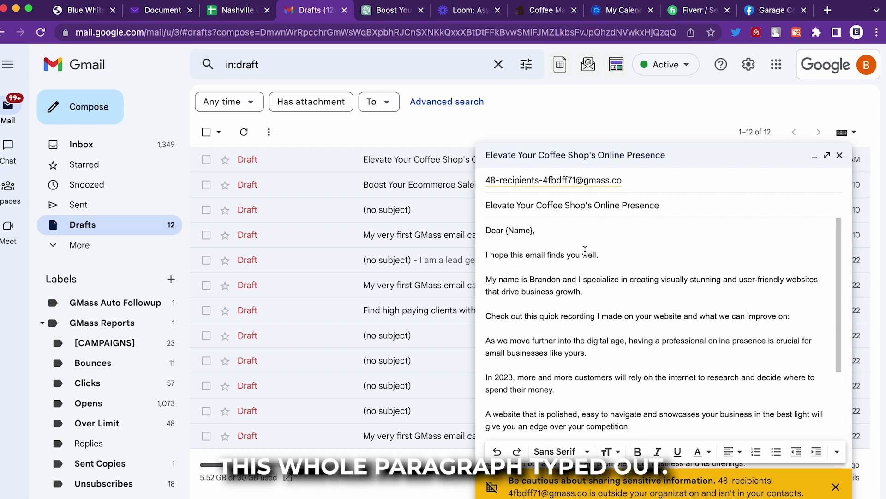
left_click(385, 14)
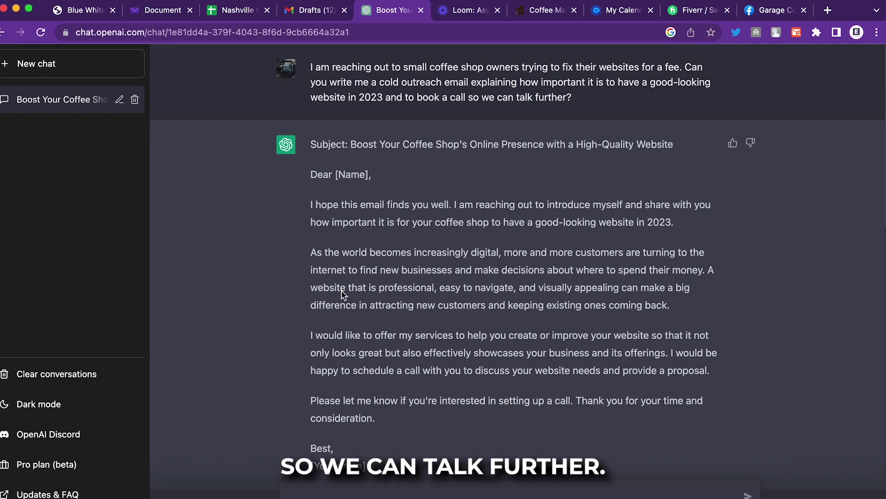
- Highlight the original ChatGPT email's subject line and body down to the sign-off
scroll(346, 286, "down", 8)
scroll(356, 240, "up", 8)
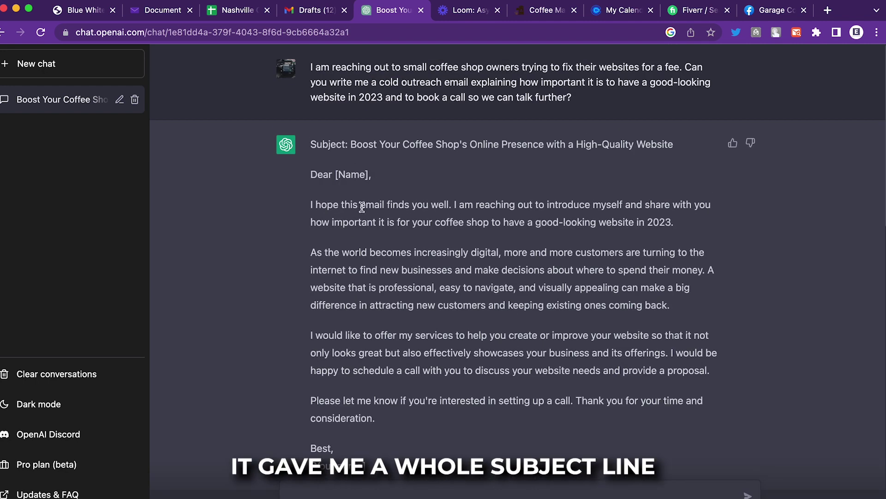
left_click_drag(353, 144, 591, 144)
left_click(312, 239)
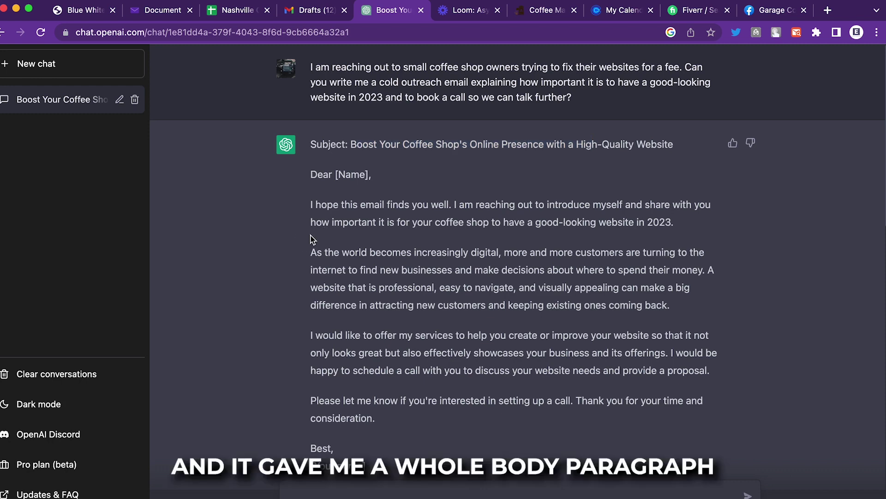
left_click_drag(305, 193, 554, 446)
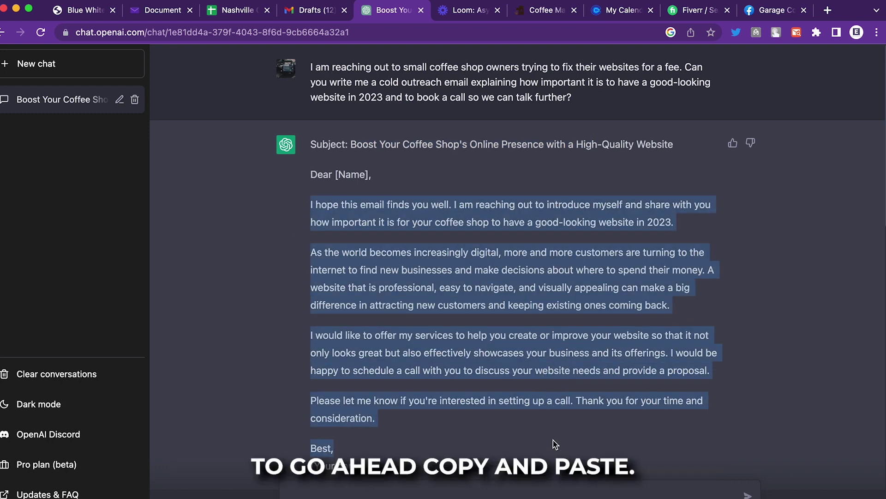
left_click(424, 318)
- Scroll down to the rewritten reply and highlight its subject line
scroll(423, 318, "down", 3)
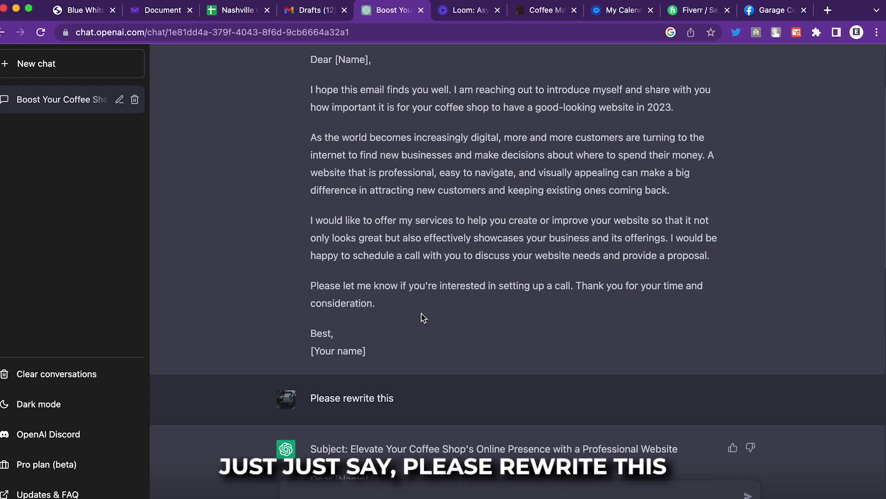
scroll(424, 317, "down", 6)
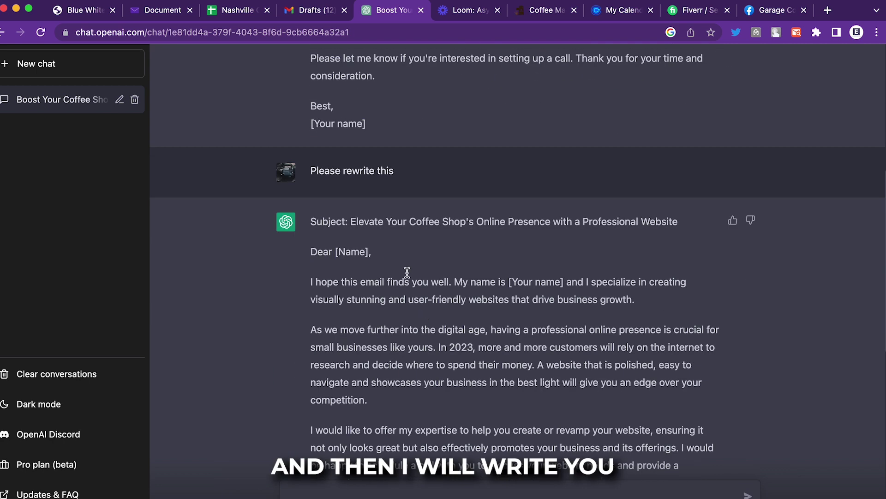
left_click_drag(352, 222, 600, 216)
left_click(512, 273)
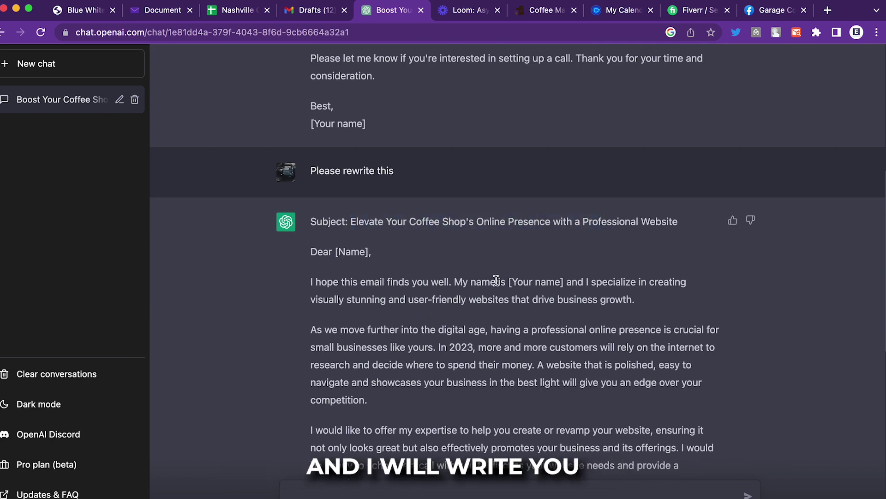
scroll(494, 282, "down", 1)
scroll(495, 283, "down", 1)
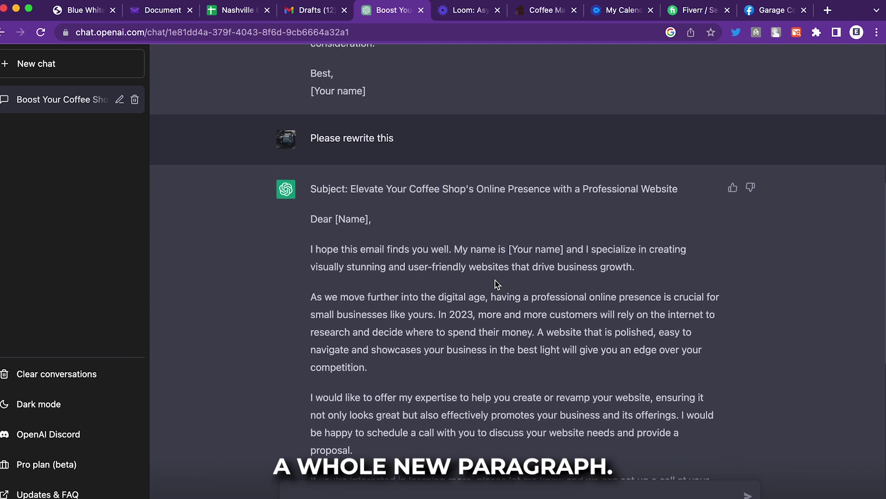
- Highlight the rewritten email text, then return to the Gmail draft to edit its recipient
left_click(317, 10)
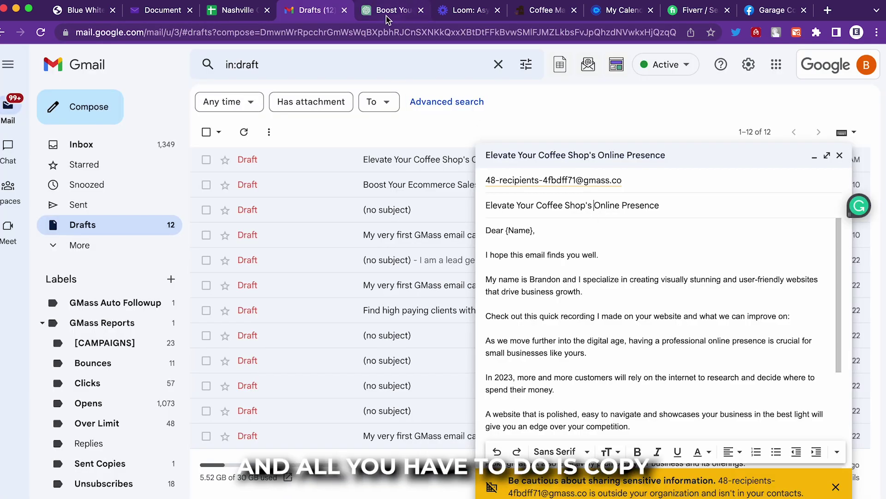
key("ctrl+Tab")
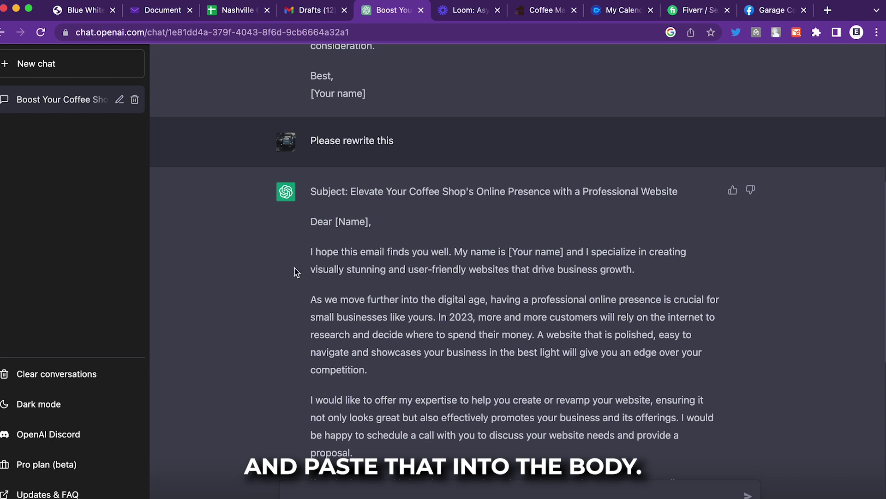
left_click_drag(308, 190, 433, 417)
left_click(317, 11)
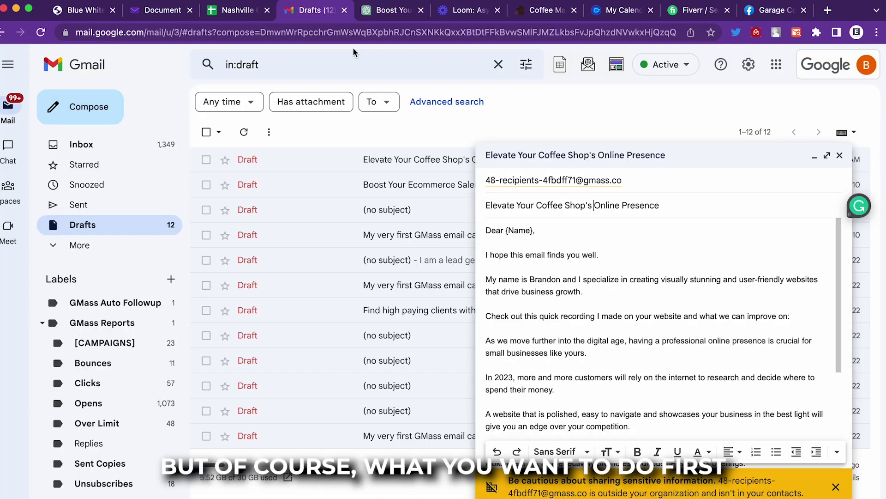
left_click(641, 180)
- Clear the existing recipient address from the draft's To field
left_click(674, 180)
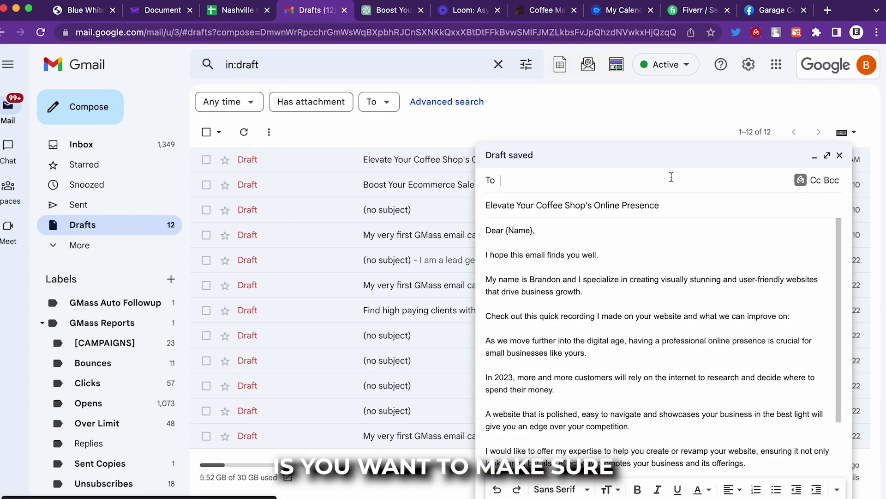
left_click(560, 203)
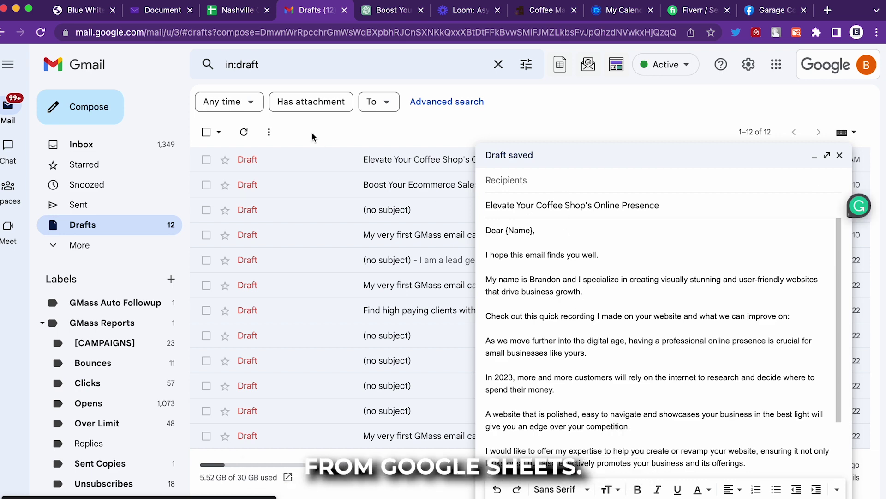
left_click(633, 185)
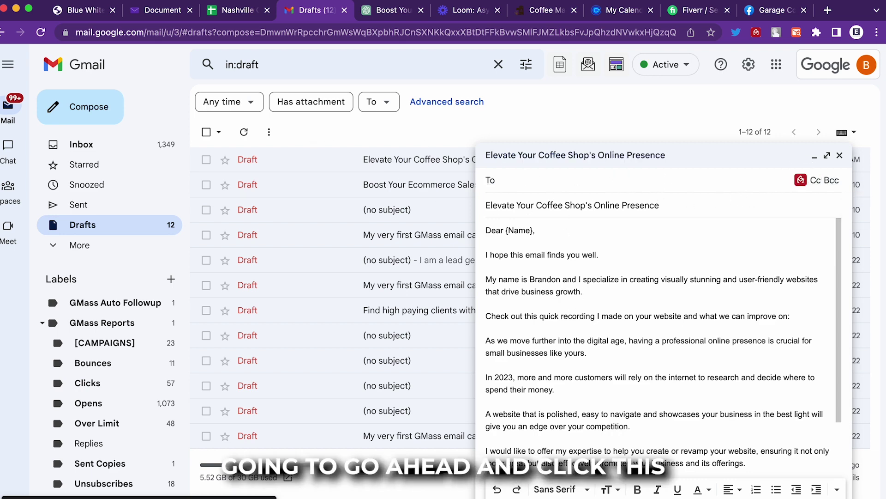
- Connect the Nashville Coffee Shop Google Sheet as the GMass recipient list
left_click(802, 181)
left_click(358, 323)
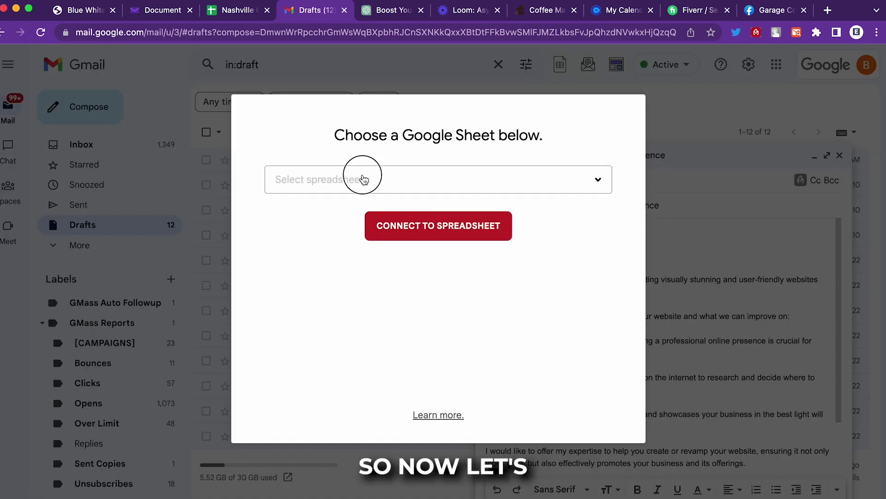
left_click(363, 180)
left_click(346, 282)
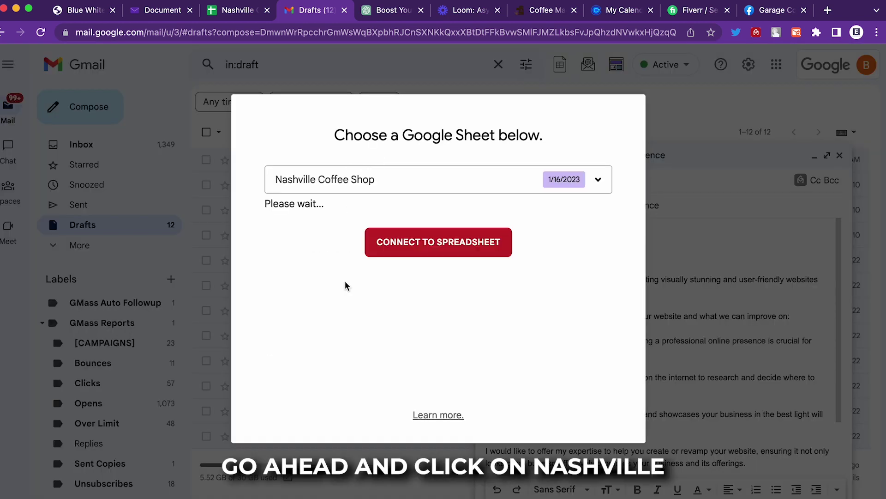
left_click(237, 11)
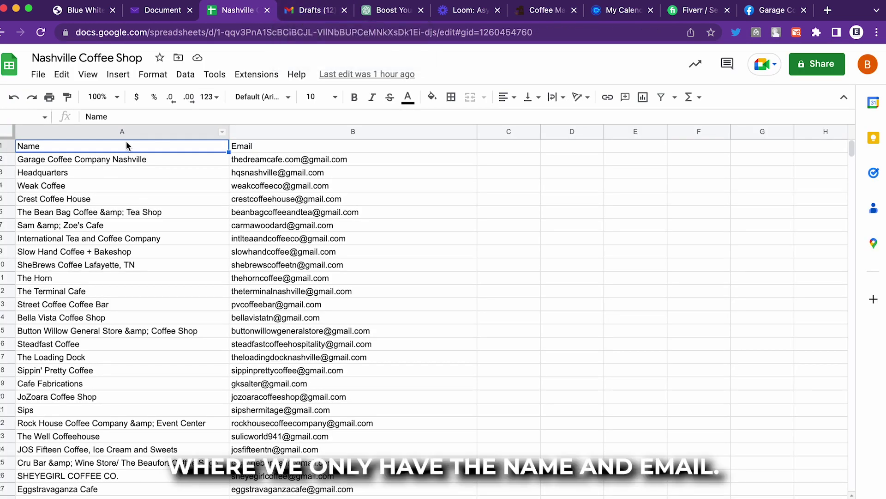
left_click(310, 10)
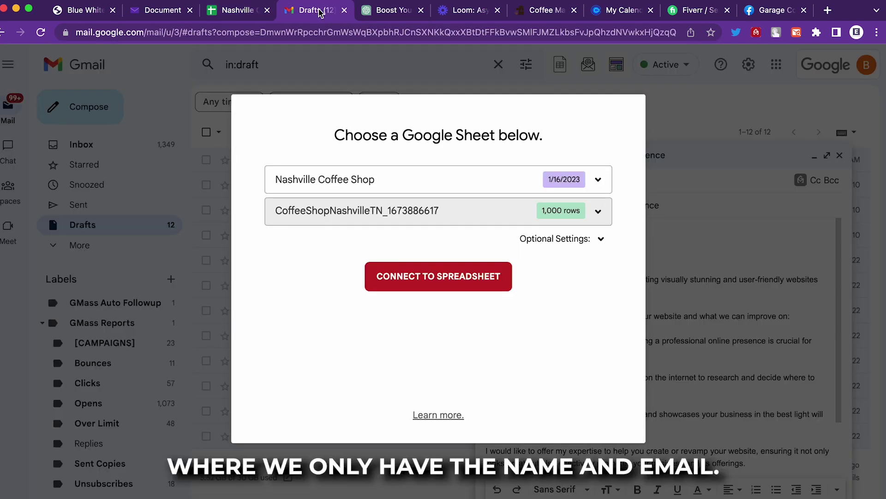
left_click(451, 280)
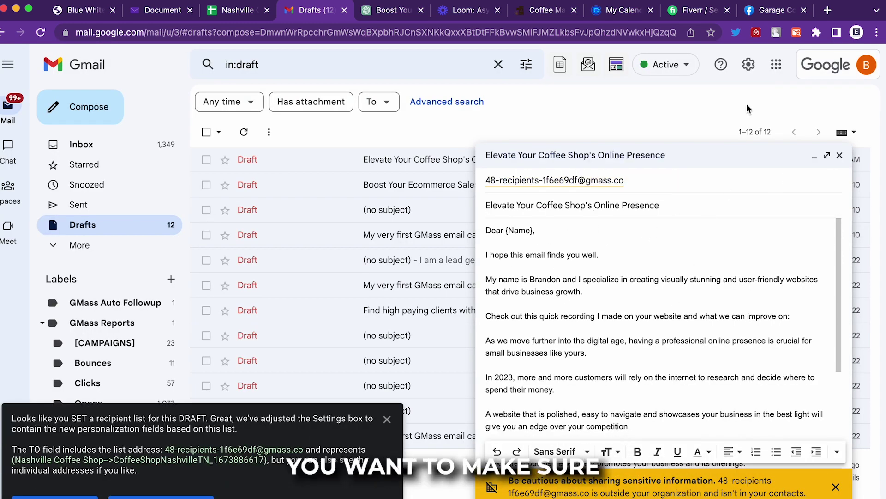
- Dismiss the recipient-list notice and check the {Name} greeting against the sheet's Name column
left_click(387, 420)
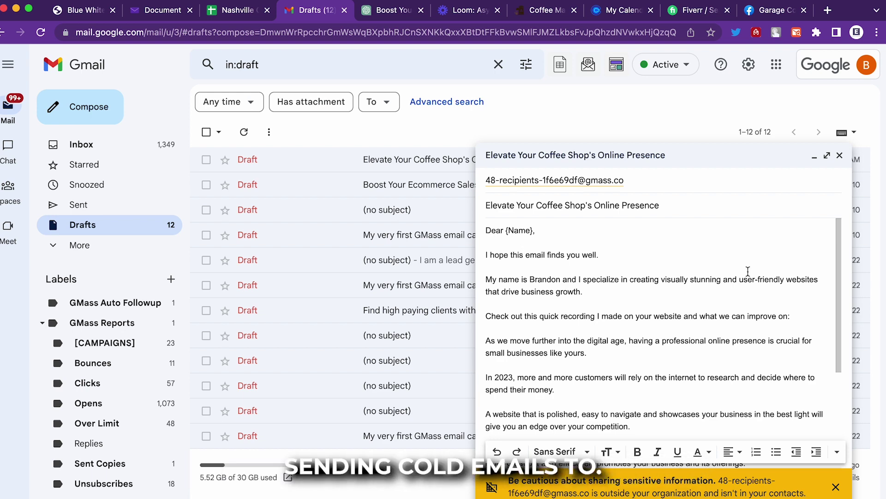
scroll(748, 271, "down", 1)
scroll(550, 249, "up", 1)
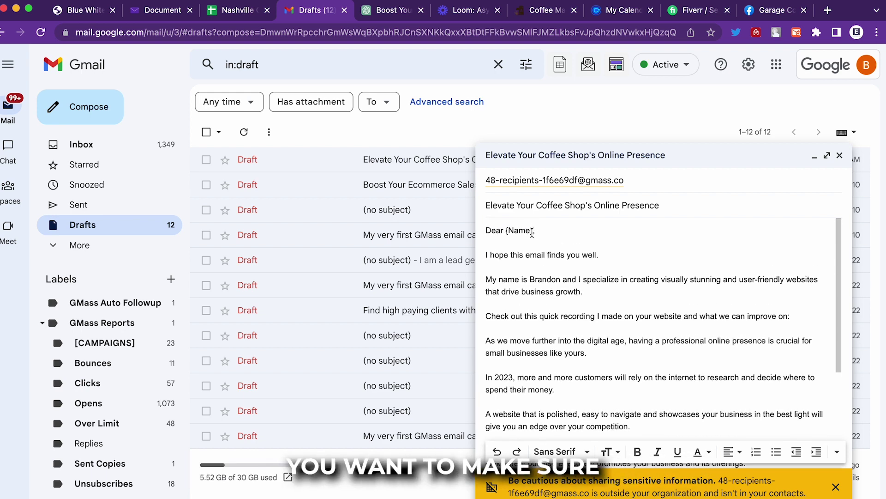
left_click_drag(533, 230, 506, 230)
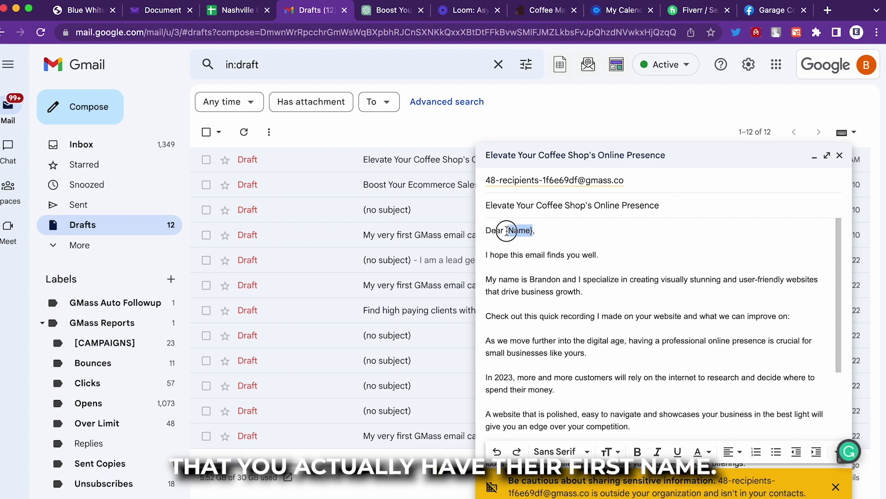
left_click(233, 14)
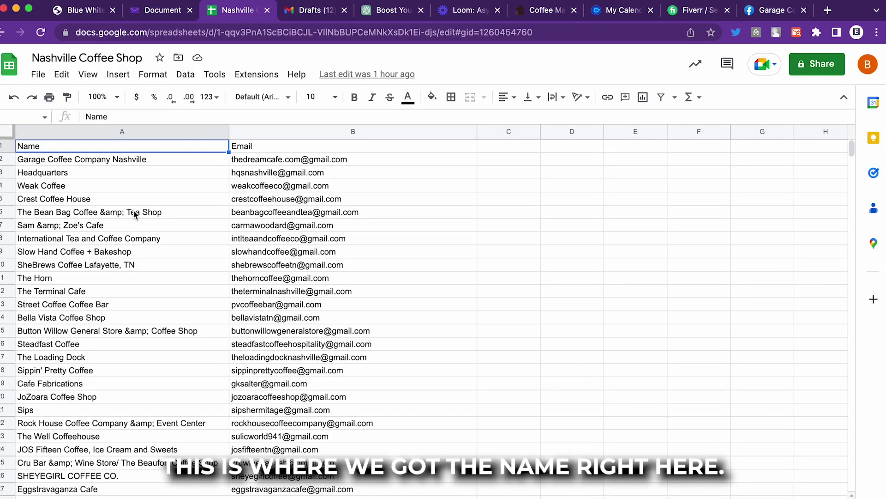
scroll(134, 212, "down", 3)
scroll(134, 212, "up", 3)
left_click(313, 10)
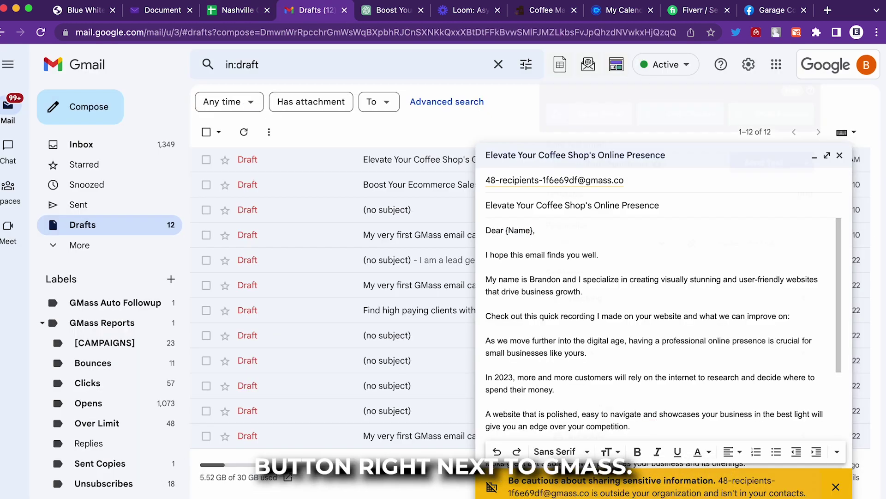
- Set GMass personalization for the draft to the Name field
left_click(849, 451)
left_click(600, 244)
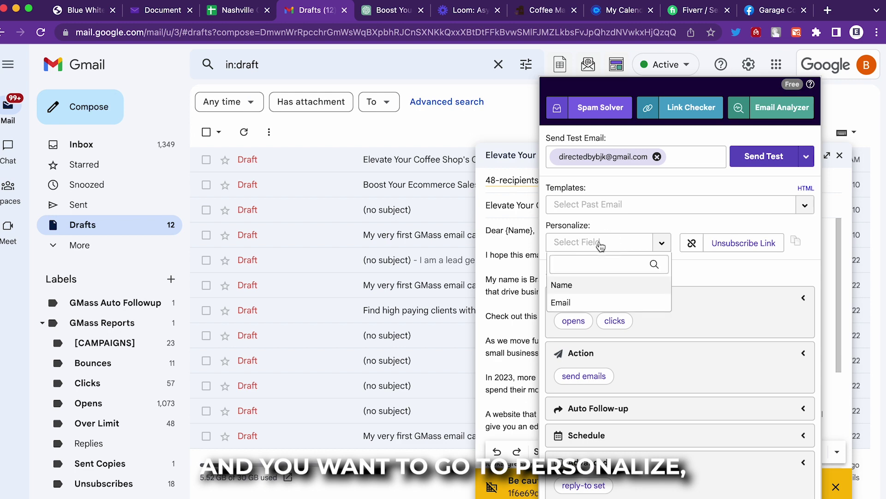
left_click(579, 291)
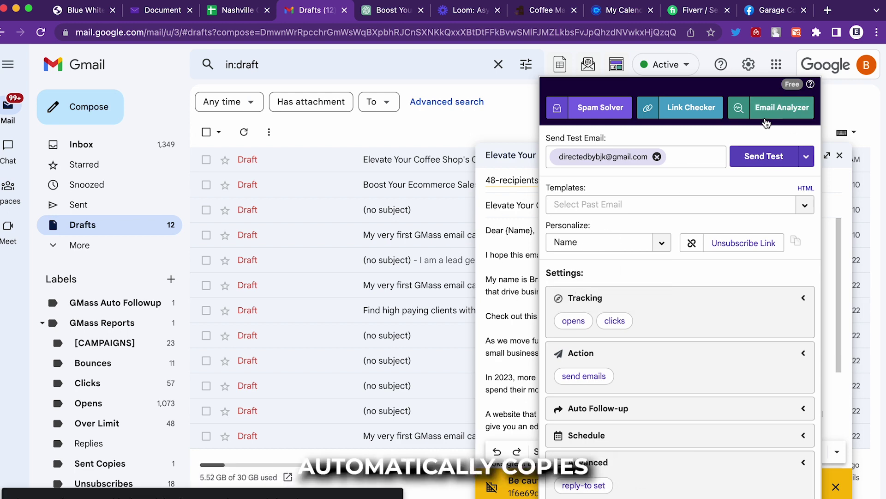
left_click(534, 232)
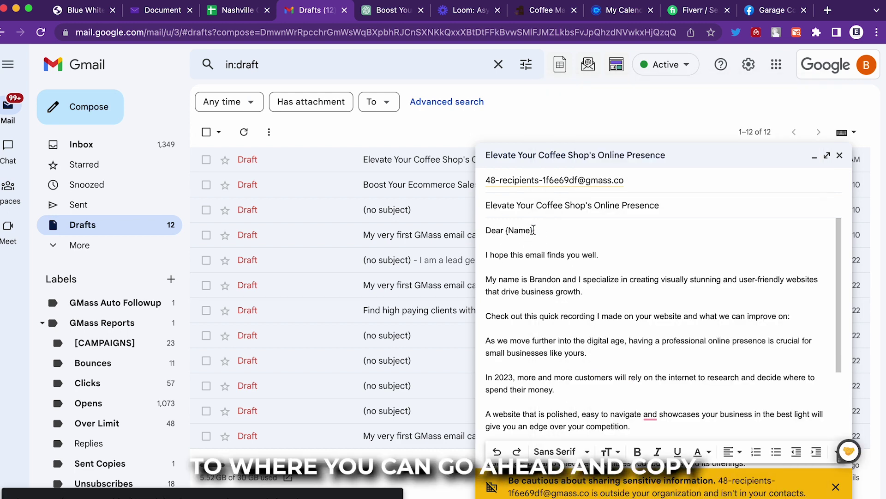
- Compare the draft with the ChatGPT email and Loom site to find the recording line
left_click_drag(533, 230, 506, 230)
scroll(578, 272, "down", 2)
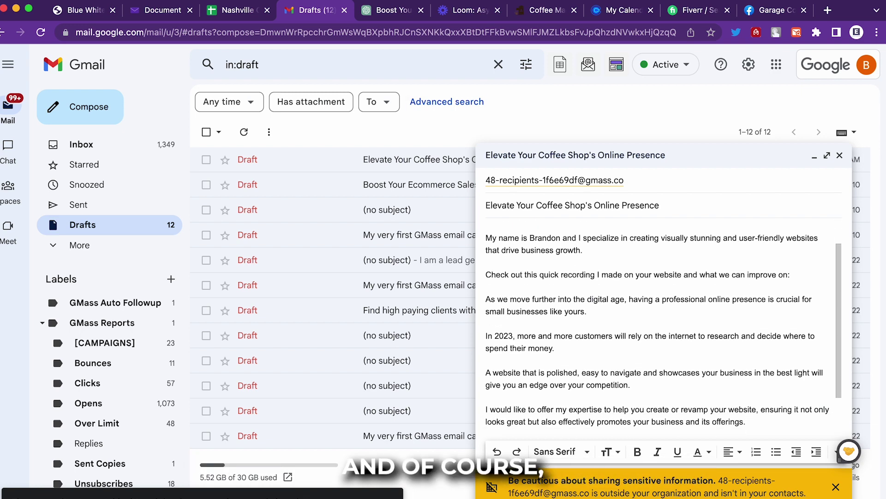
left_click(383, 10)
left_click(307, 10)
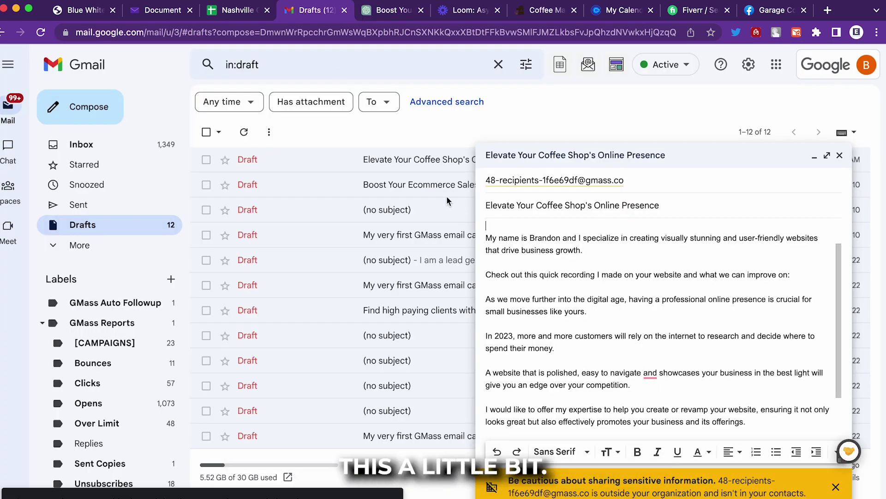
scroll(596, 306, "down", 2)
scroll(596, 306, "up", 2)
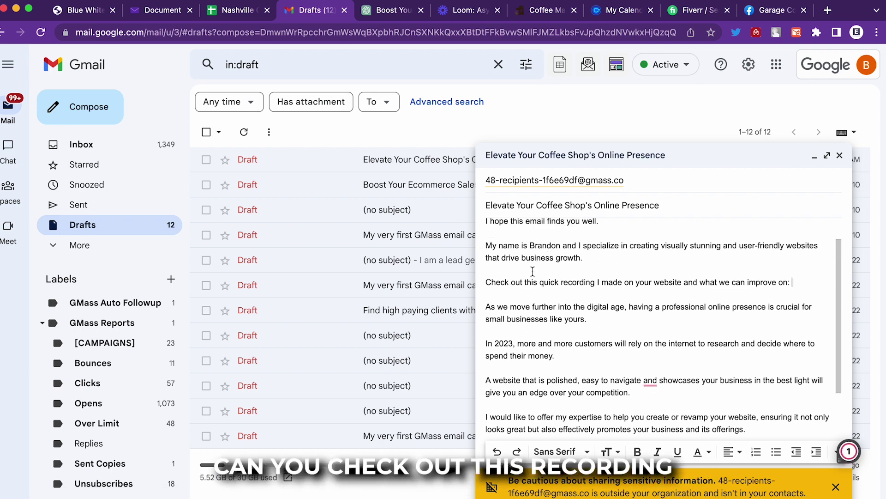
left_click_drag(486, 282, 734, 283)
left_click(732, 284)
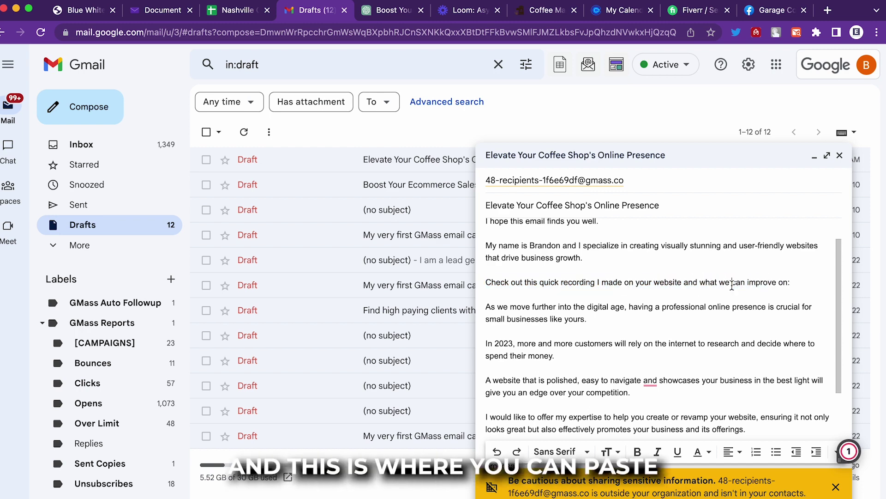
left_click(461, 10)
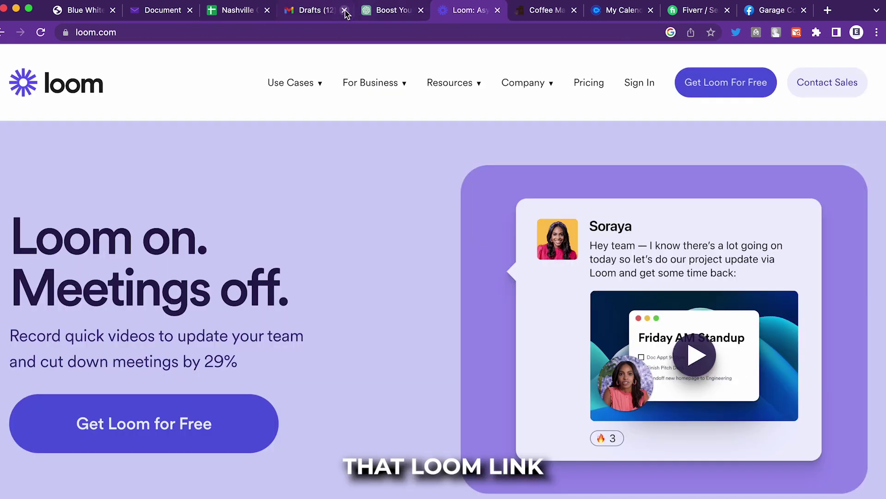
left_click(316, 10)
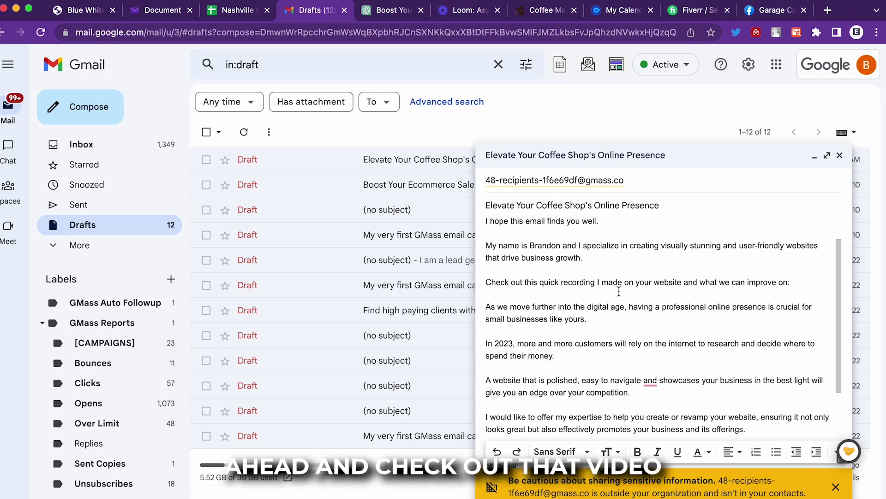
scroll(758, 301, "up", 2)
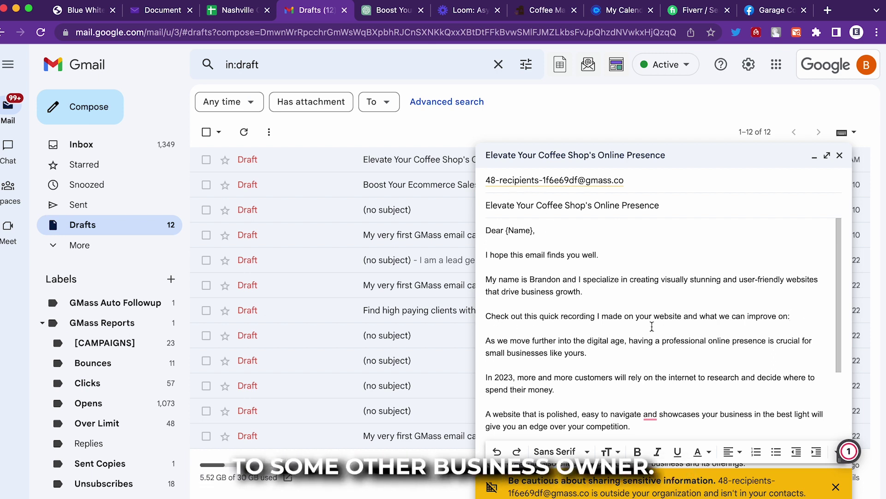
- Delete the 'Check out this quick recording…' line and its leftover blank line
left_click_drag(794, 316, 410, 310)
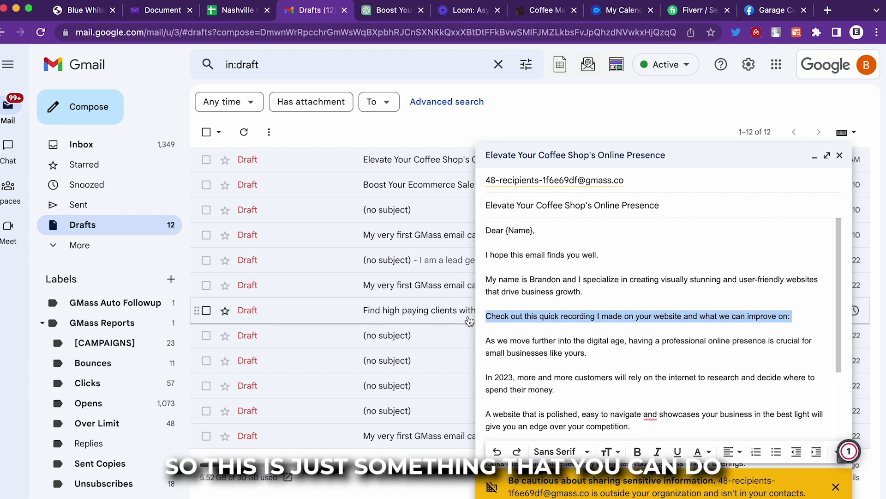
key("BackSpace")
key("BackSpace")
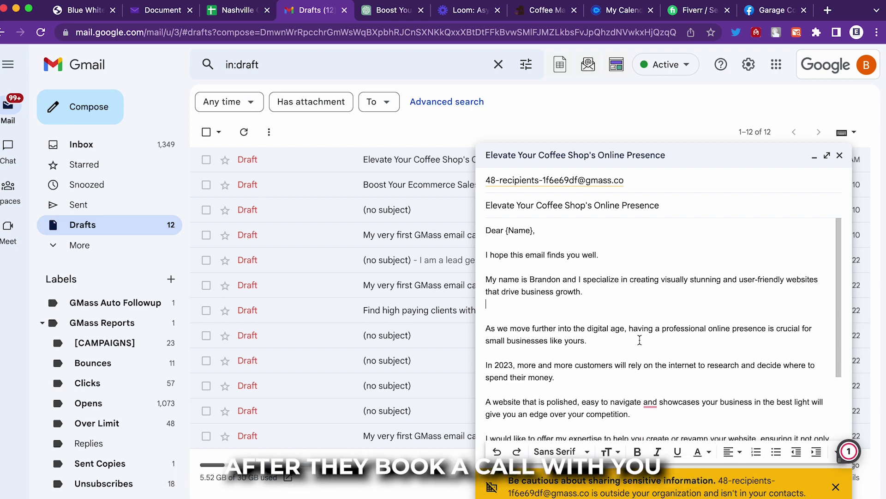
key("BackSpace")
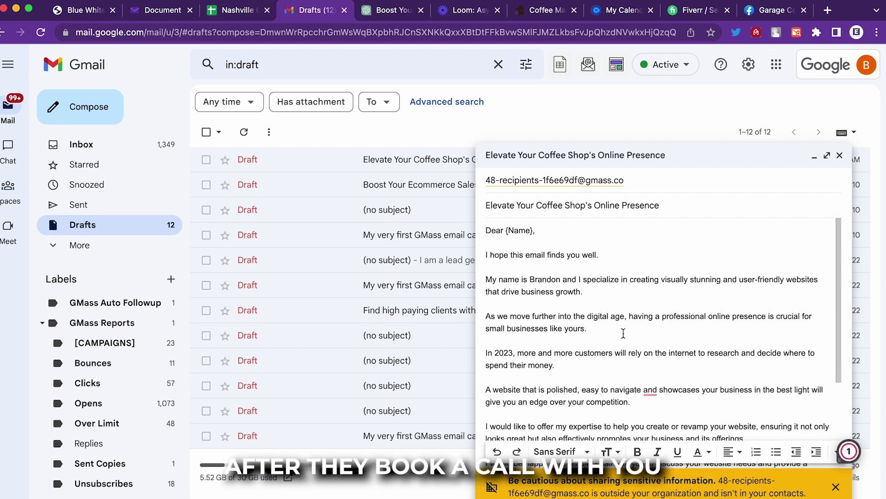
left_click(600, 337)
scroll(600, 338, "down", 3)
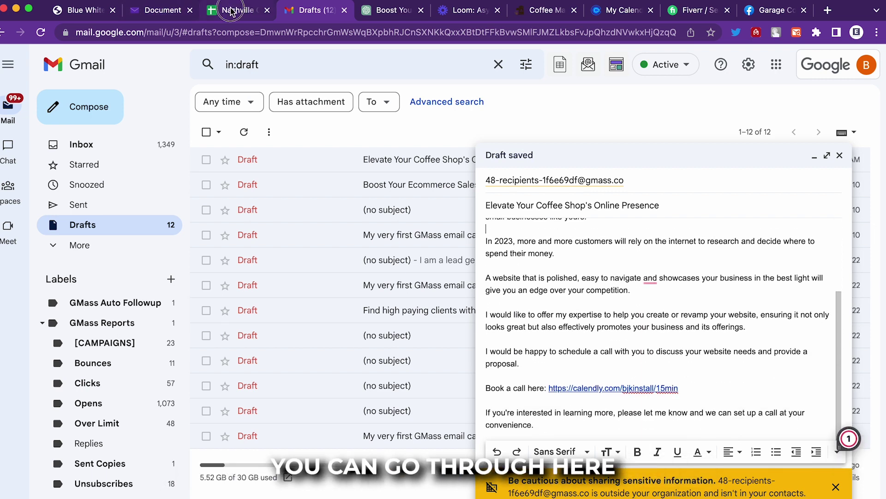
left_click(233, 10)
left_click(312, 10)
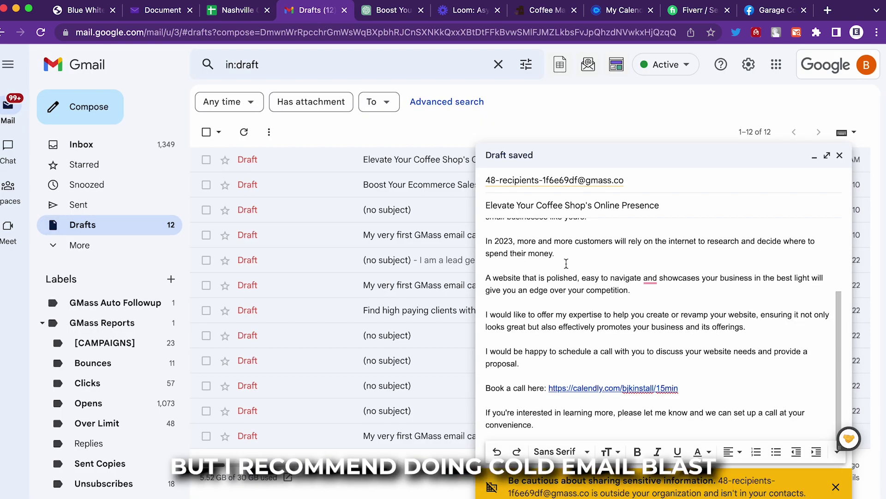
scroll(566, 263, "up", 3)
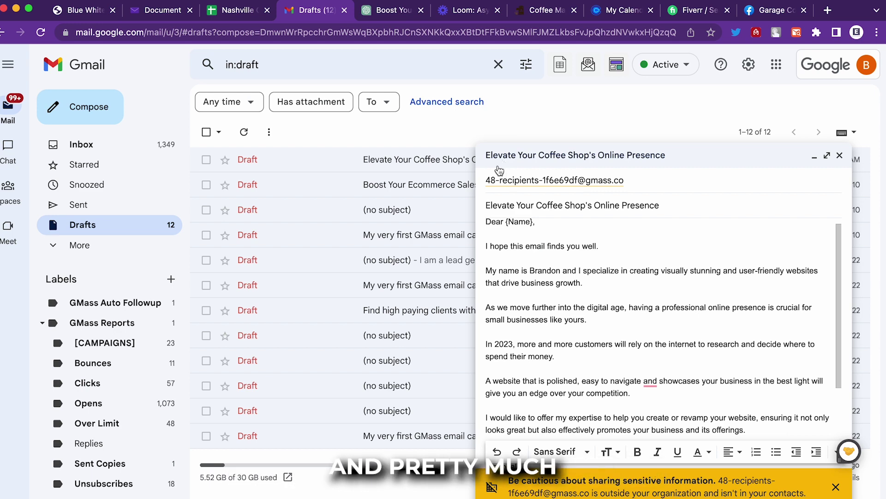
scroll(489, 360, "down", 5)
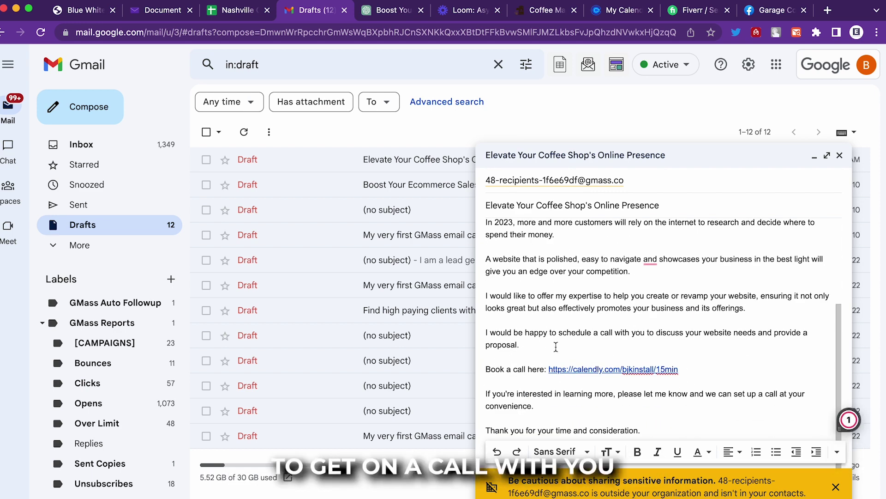
scroll(551, 313, "up", 5)
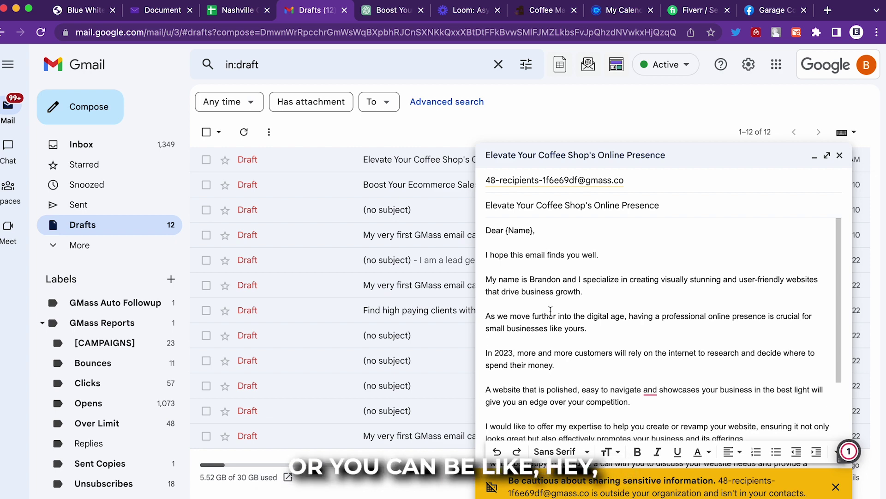
scroll(550, 312, "down", 5)
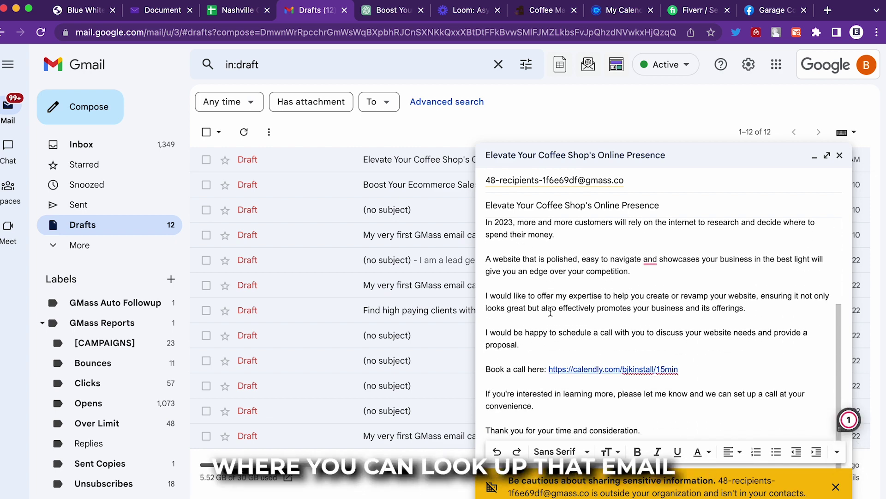
left_click(227, 32)
left_click(231, 11)
left_click(300, 11)
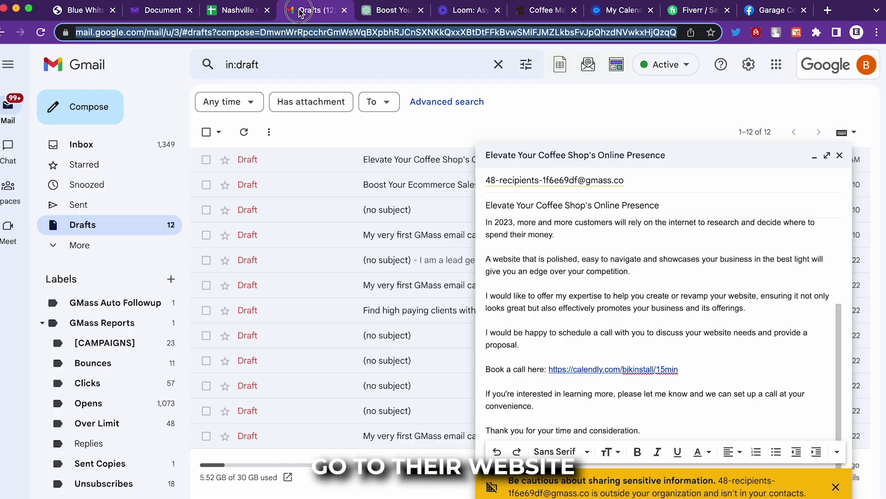
left_click(567, 313)
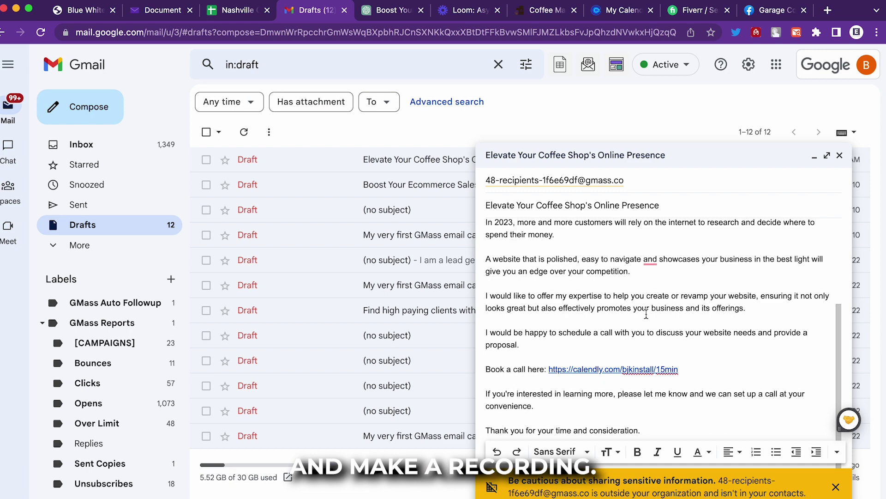
scroll(647, 314, "up", 3)
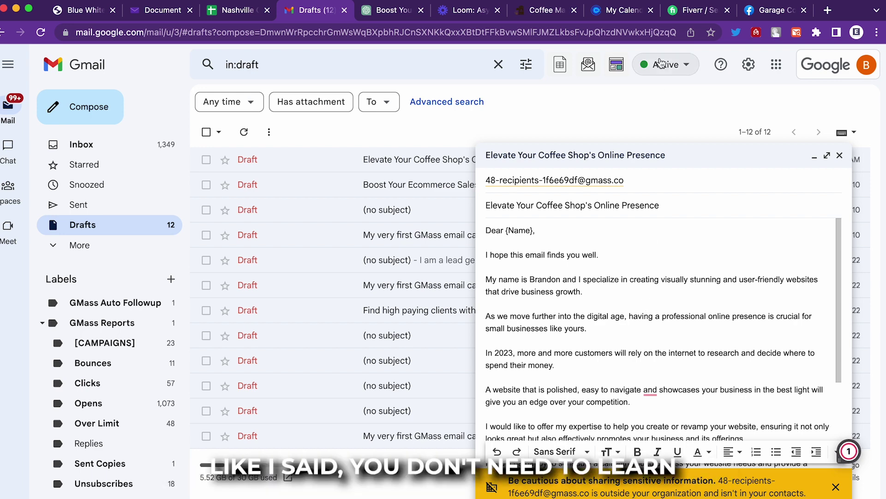
left_click(690, 13)
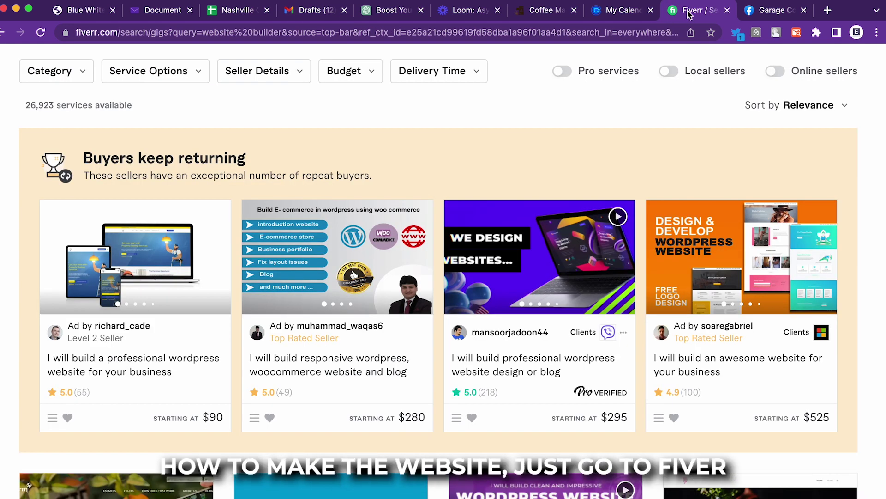
left_click(310, 11)
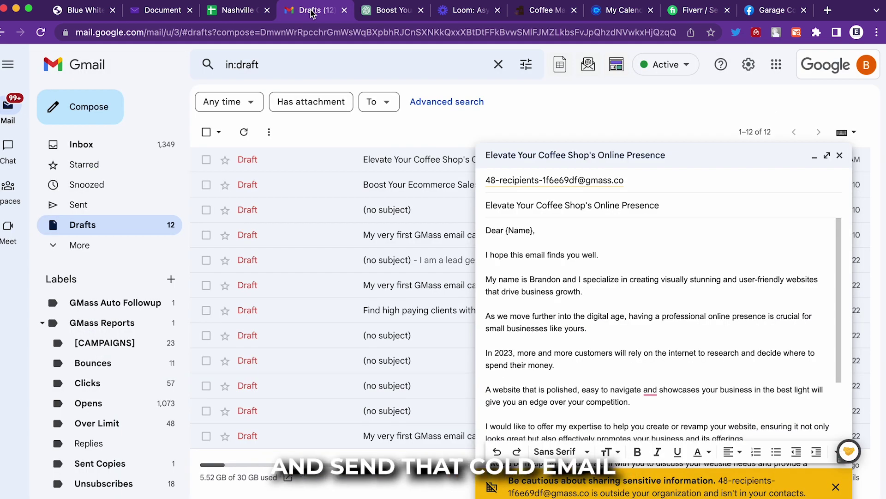